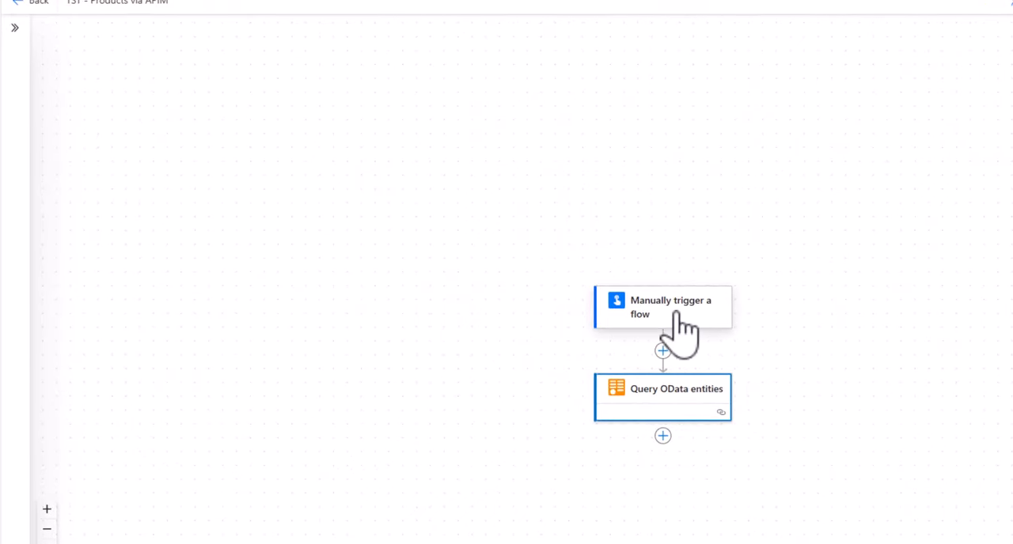
Open the Query OData entities action's parameters and run a manual test of the TST - Products via APIM flow.
{"action": "left_click", "coordinate": [659, 399]}
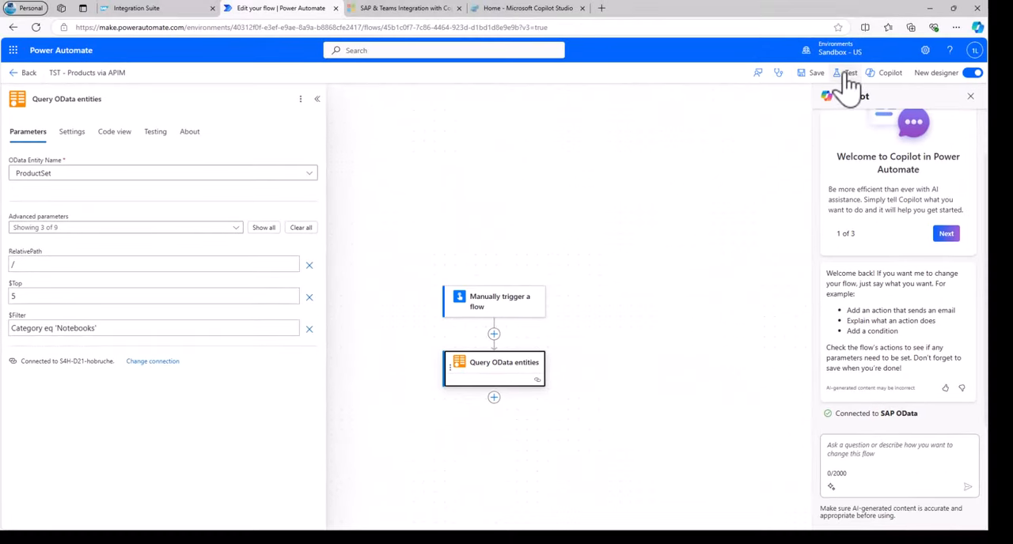
{"action": "left_click", "coordinate": [846, 73]}
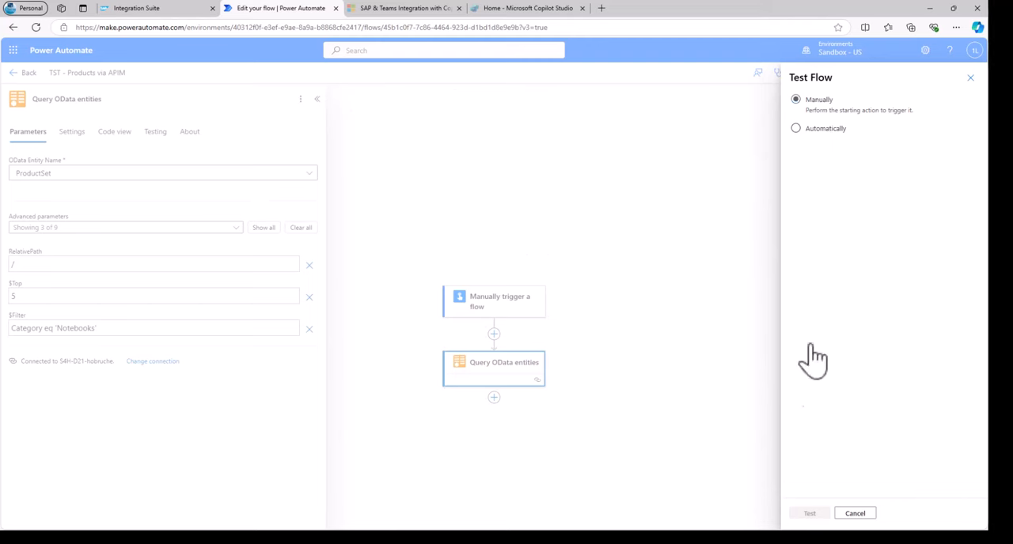
{"action": "left_click", "coordinate": [810, 513]}
{"action": "left_click", "coordinate": [815, 511]}
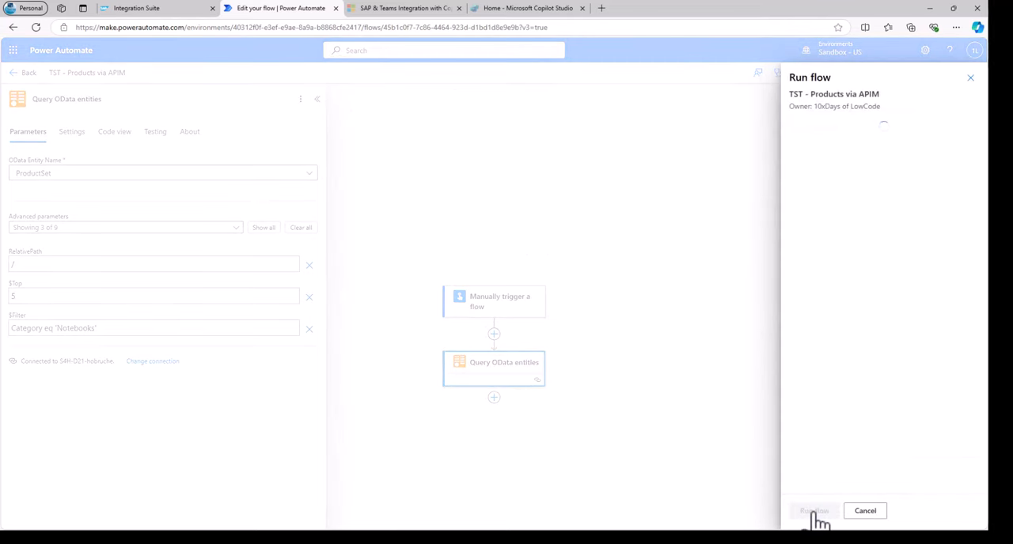
{"action": "left_click", "coordinate": [815, 513]}
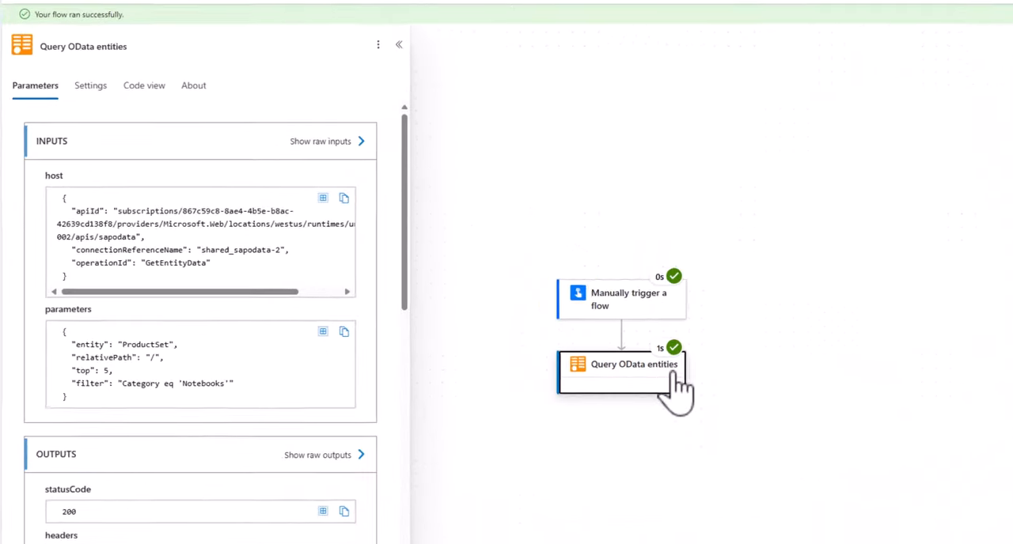
Examine the product data returned in the output body of the Query OData entities run.
{"action": "left_click_drag", "start_coordinate": [406, 252], "coordinate": [440, 502]}
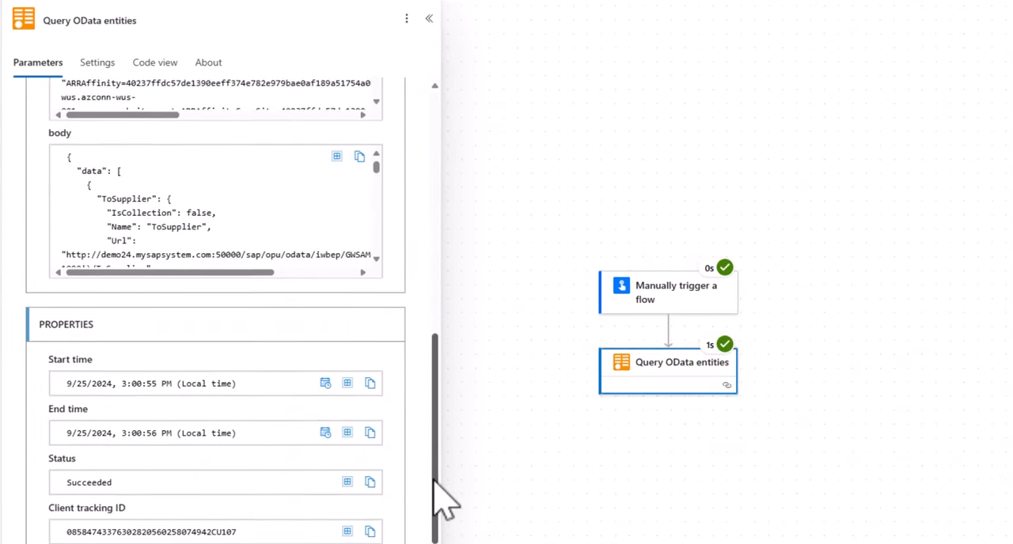
{"action": "scroll", "coordinate": [150, 198], "scroll_direction": "up", "scroll_amount": 3}
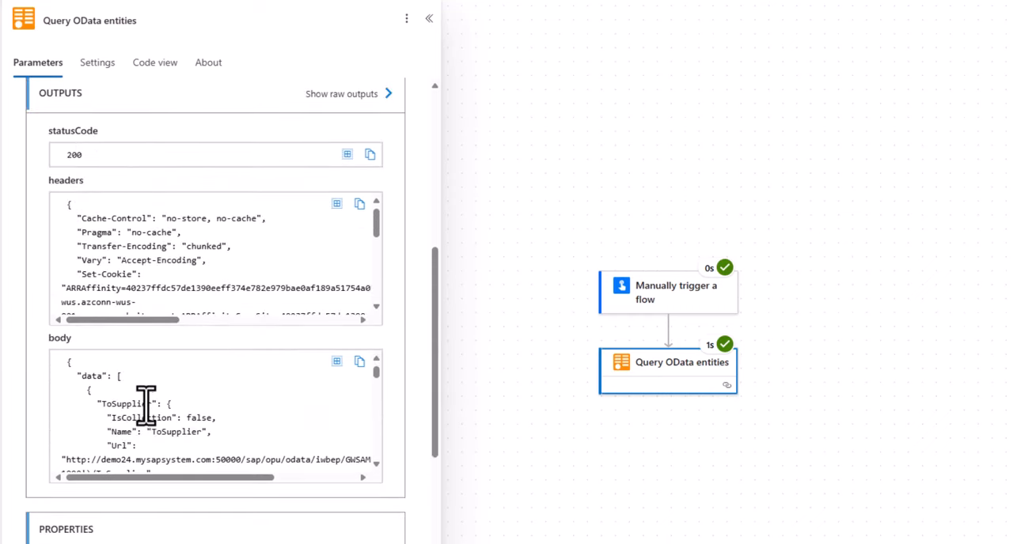
{"action": "scroll", "coordinate": [145, 407], "scroll_direction": "down", "scroll_amount": 5}
{"action": "scroll", "coordinate": [154, 405], "scroll_direction": "down", "scroll_amount": 4}
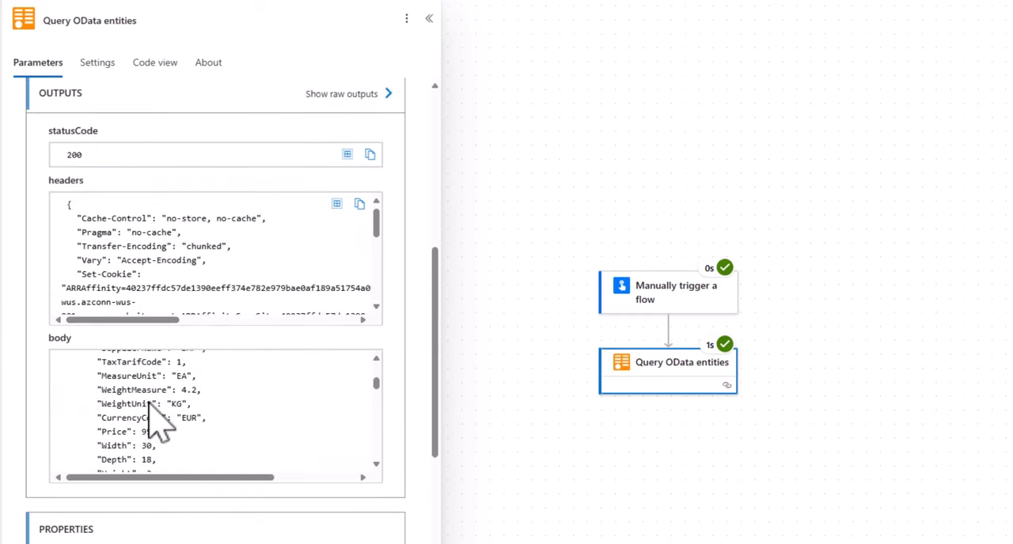
{"action": "scroll", "coordinate": [151, 403], "scroll_direction": "up", "scroll_amount": 2}
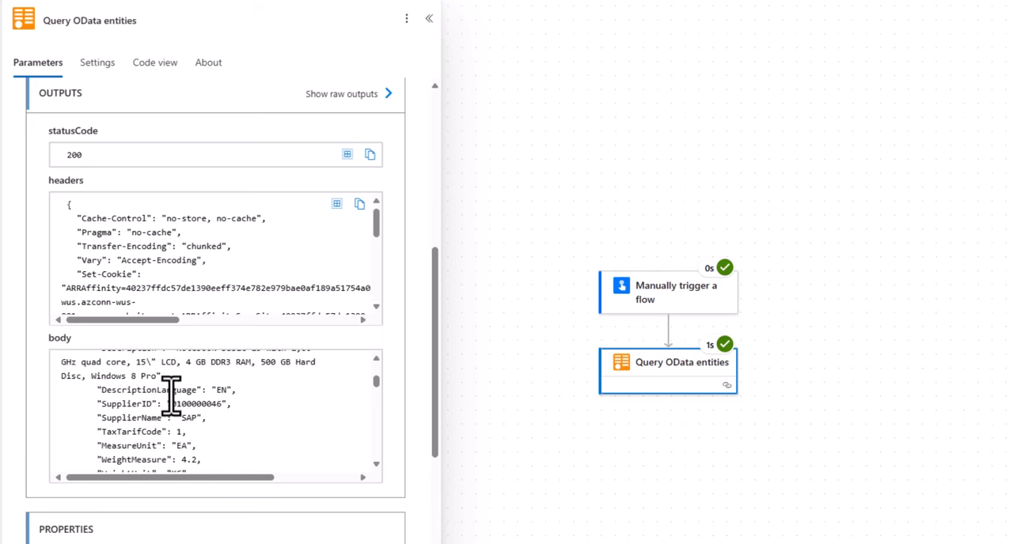
{"action": "scroll", "coordinate": [172, 400], "scroll_direction": "up", "scroll_amount": 2}
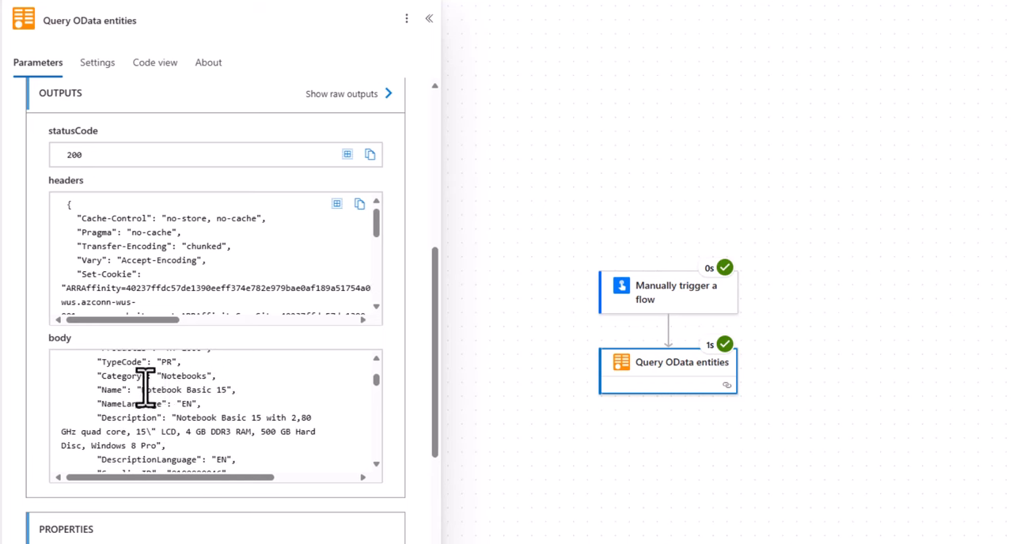
{"action": "left_click_drag", "start_coordinate": [142, 390], "coordinate": [231, 390]}
{"action": "scroll", "coordinate": [234, 402], "scroll_direction": "down", "scroll_amount": 10}
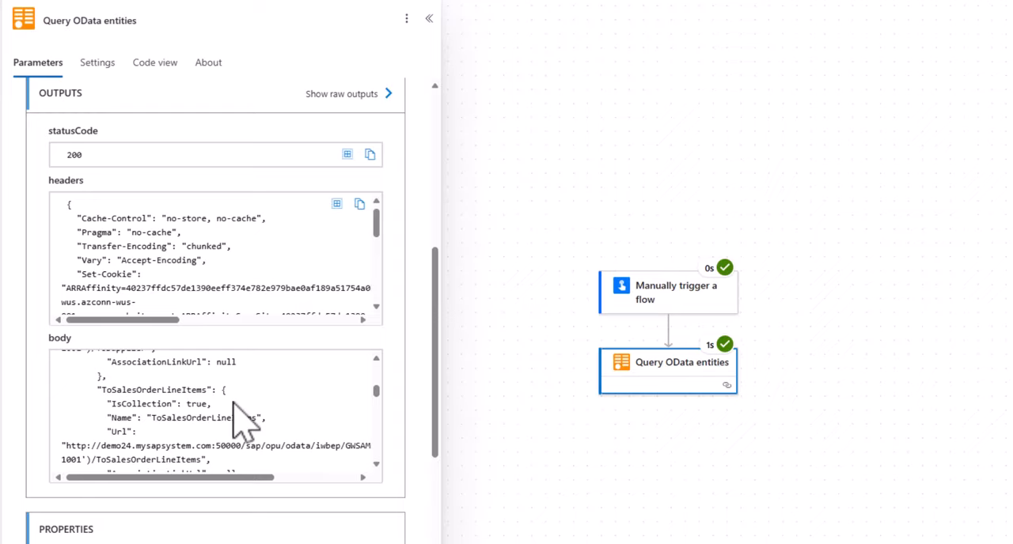
Switch to the SAP & Teams Integration with Copilot Studio blog post and look through its title and Create a Copilot section.
{"action": "left_click", "coordinate": [419, 10]}
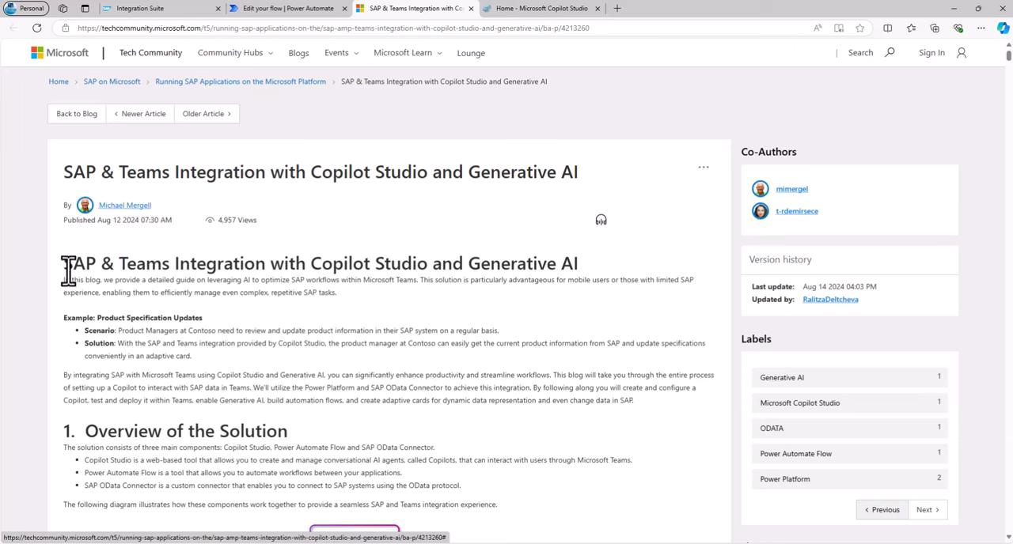
{"action": "left_click_drag", "start_coordinate": [64, 267], "coordinate": [99, 266]}
{"action": "left_click_drag", "start_coordinate": [310, 266], "coordinate": [429, 263]}
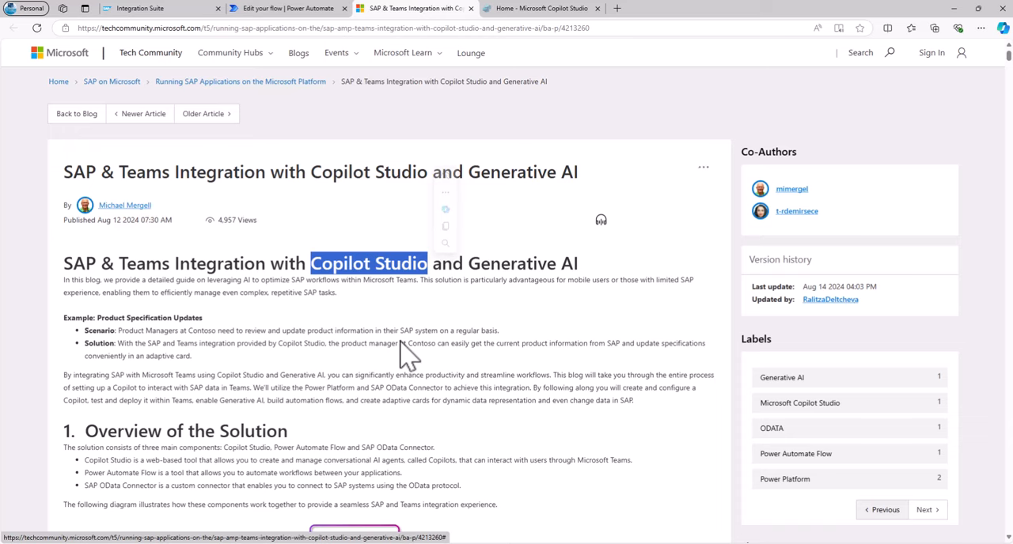
{"action": "scroll", "coordinate": [406, 356], "scroll_direction": "down", "scroll_amount": 10}
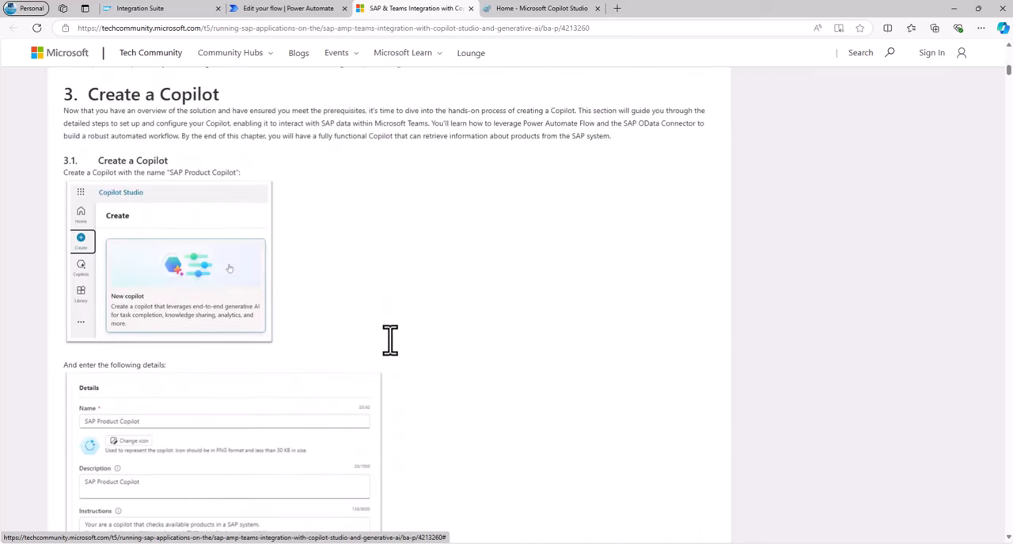
{"action": "scroll", "coordinate": [390, 340], "scroll_direction": "down", "scroll_amount": 5}
{"action": "scroll", "coordinate": [488, 280], "scroll_direction": "up", "scroll_amount": 3}
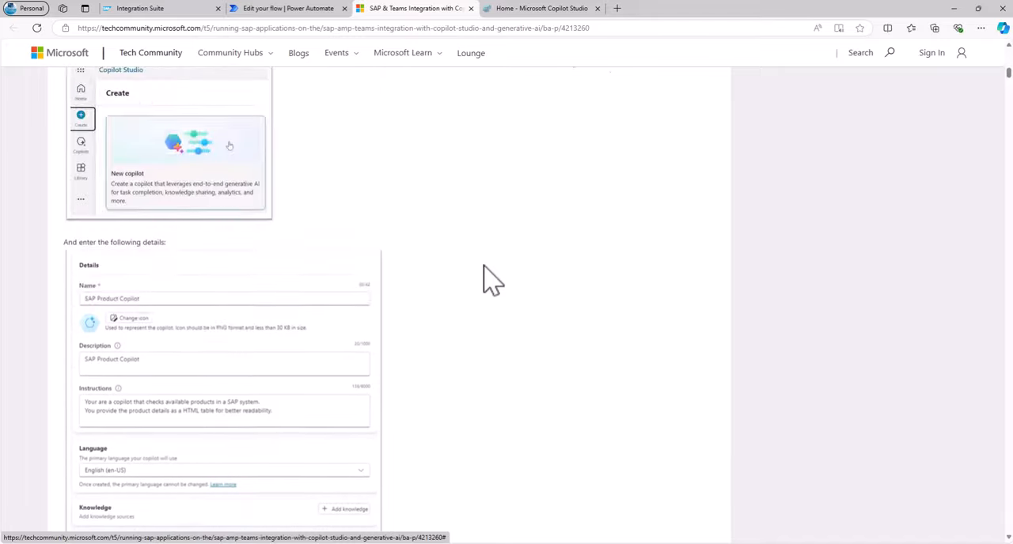
{"action": "scroll", "coordinate": [489, 280], "scroll_direction": "up", "scroll_amount": 15}
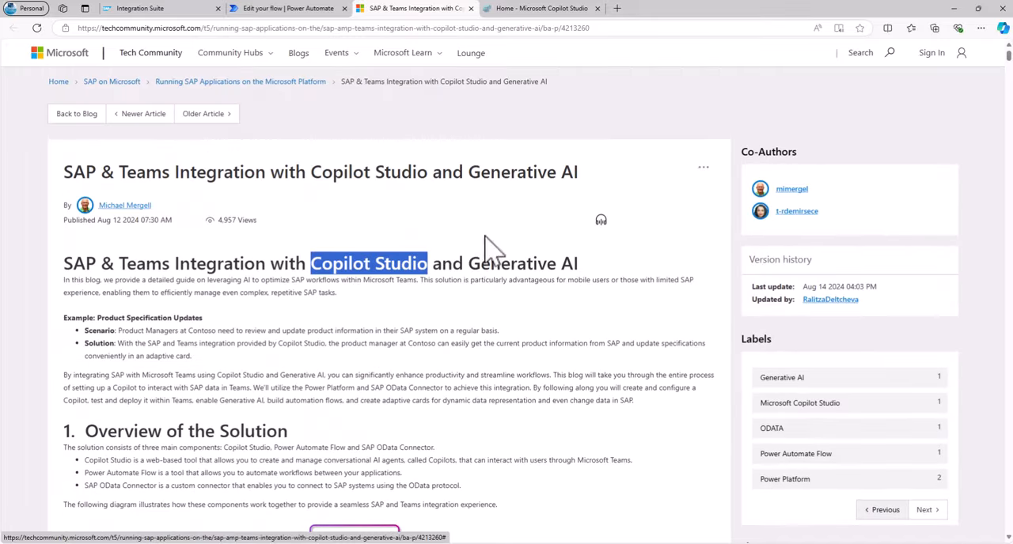
Switch to Copilot Studio and set up a new copilot through manual configuration, naming it "Retrieve products from SAP".
{"action": "left_click", "coordinate": [543, 10]}
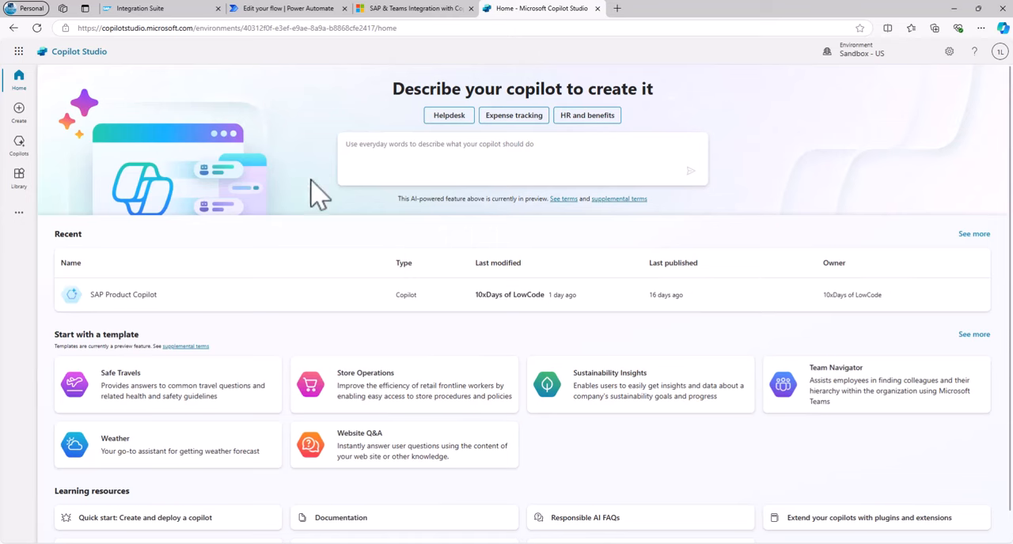
{"action": "left_click", "coordinate": [19, 113]}
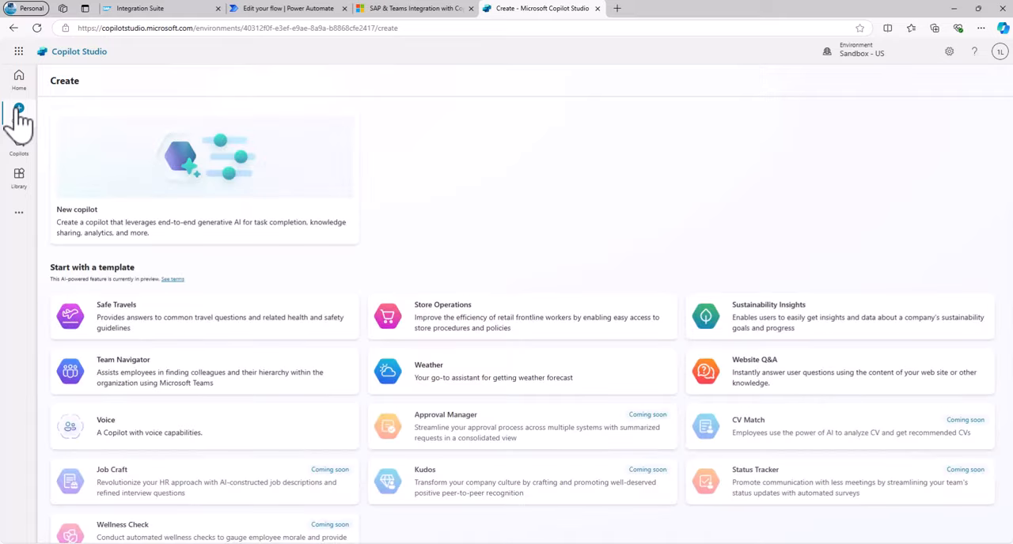
{"action": "left_click", "coordinate": [222, 188]}
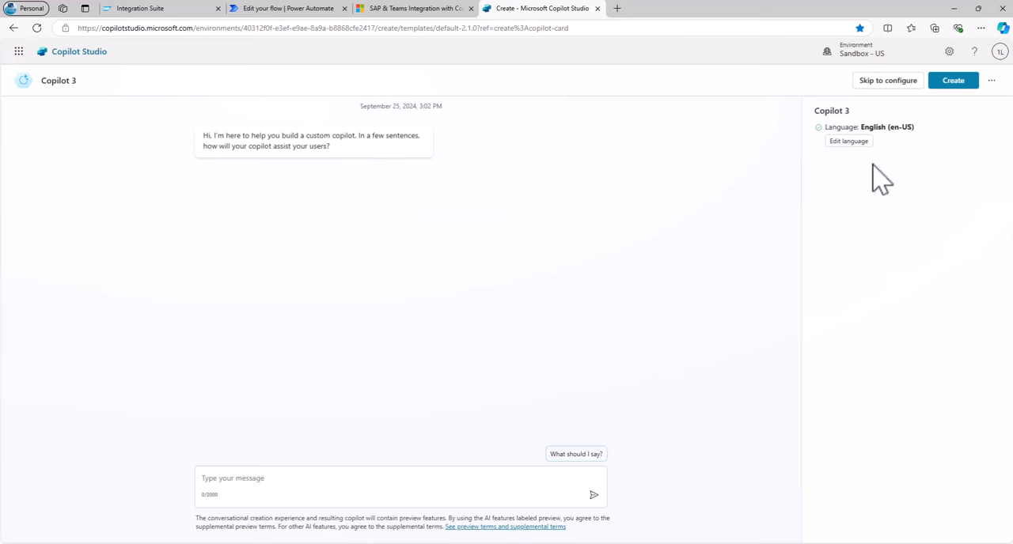
{"action": "left_click", "coordinate": [885, 85]}
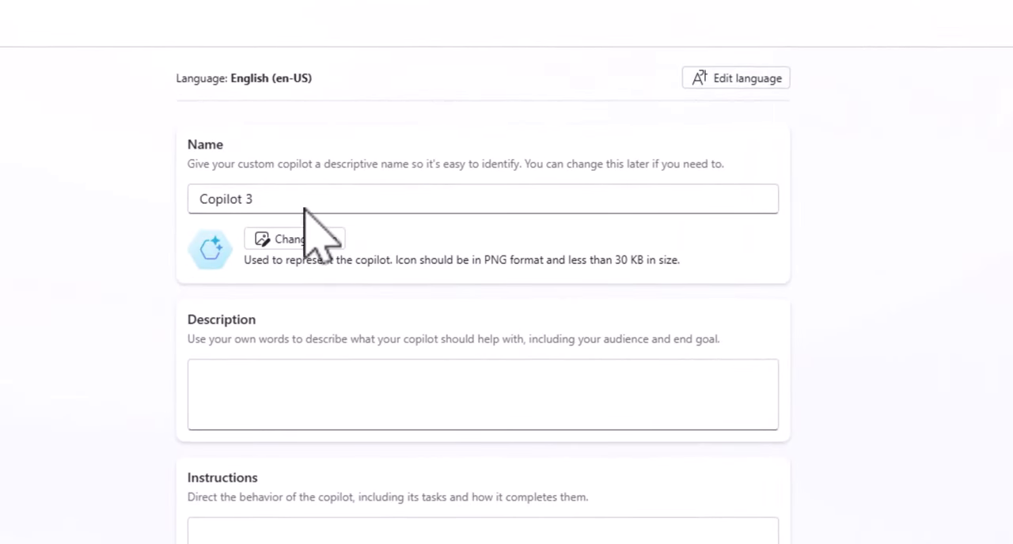
{"action": "left_click_drag", "start_coordinate": [302, 202], "coordinate": [193, 202]}
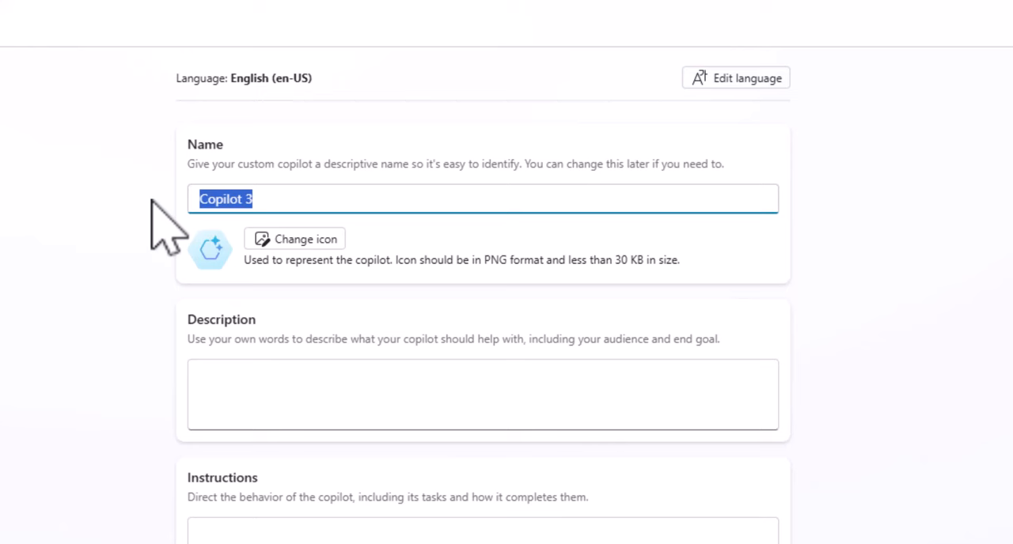
{"action": "type", "text": "Retrieve products from SAP"}
Describe the copilot as "This Copilot allows you to interact with an SAP system and fetch product information live from SAP" and create it.
{"action": "left_click", "coordinate": [290, 389]}
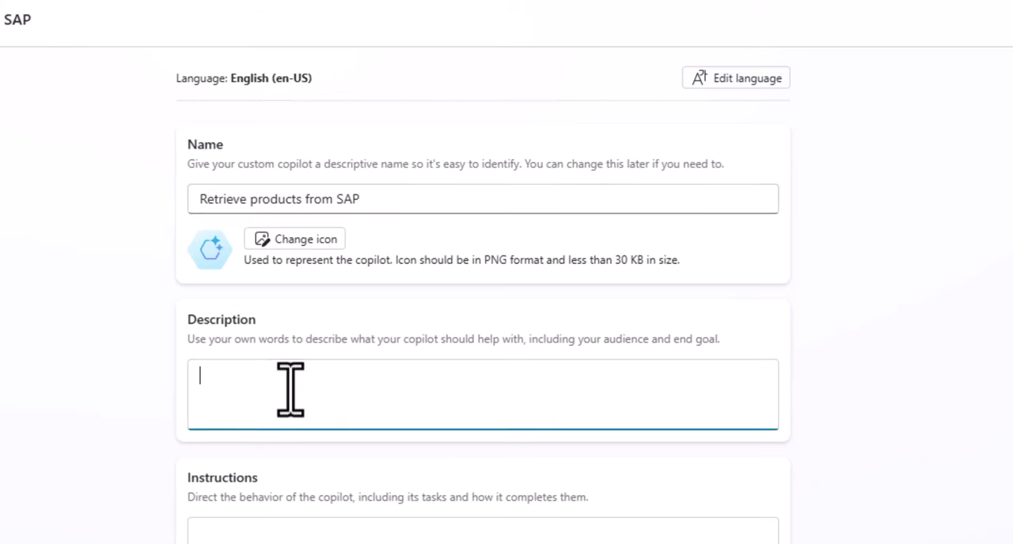
{"action": "type", "text": "This Copilot"}
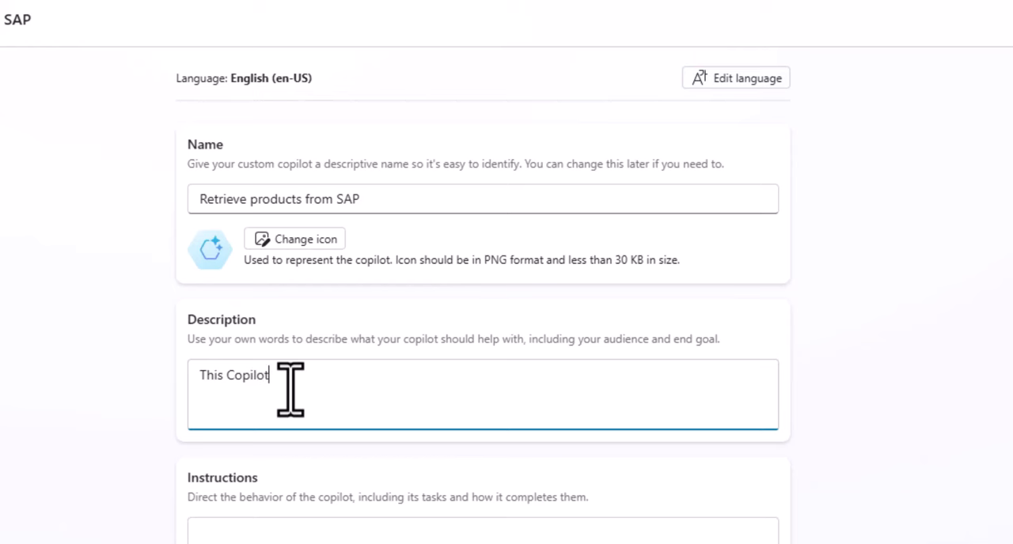
{"action": "type", "text": " allows you to interact with an SAP system and fetch product information live from SAP"}
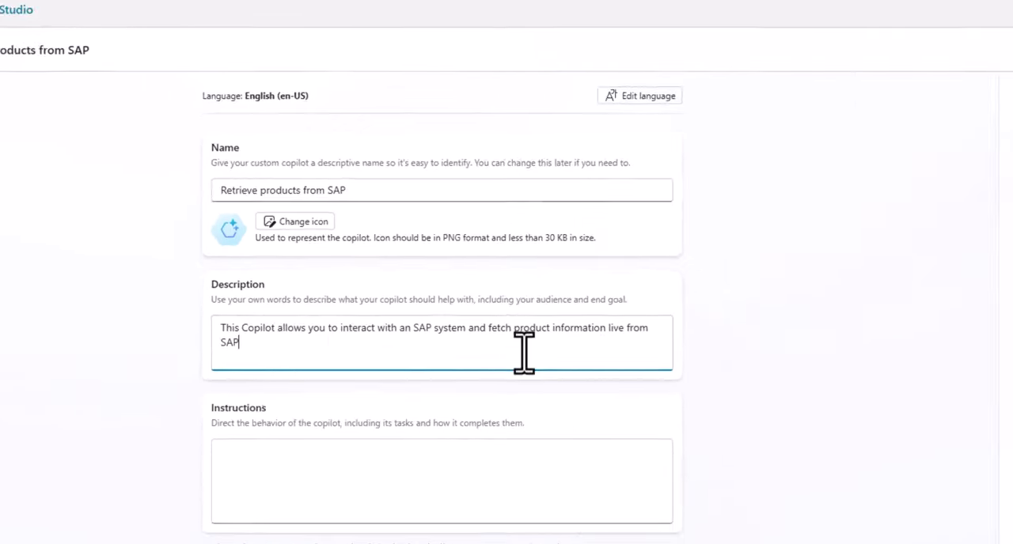
{"action": "left_click", "coordinate": [955, 81]}
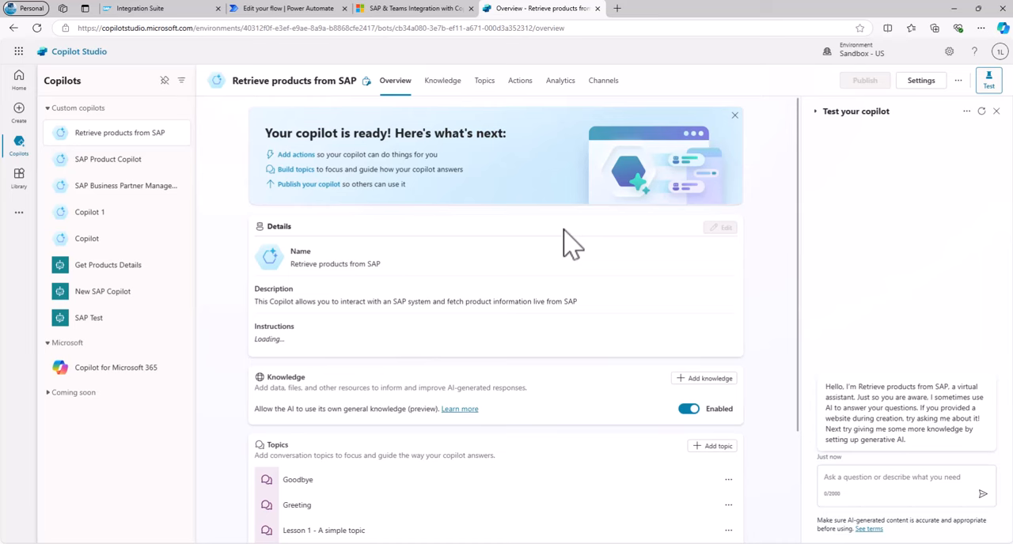
Add an action to the Retrieve products from SAP copilot by creating a new Power Automate flow.
{"action": "left_click", "coordinate": [519, 82]}
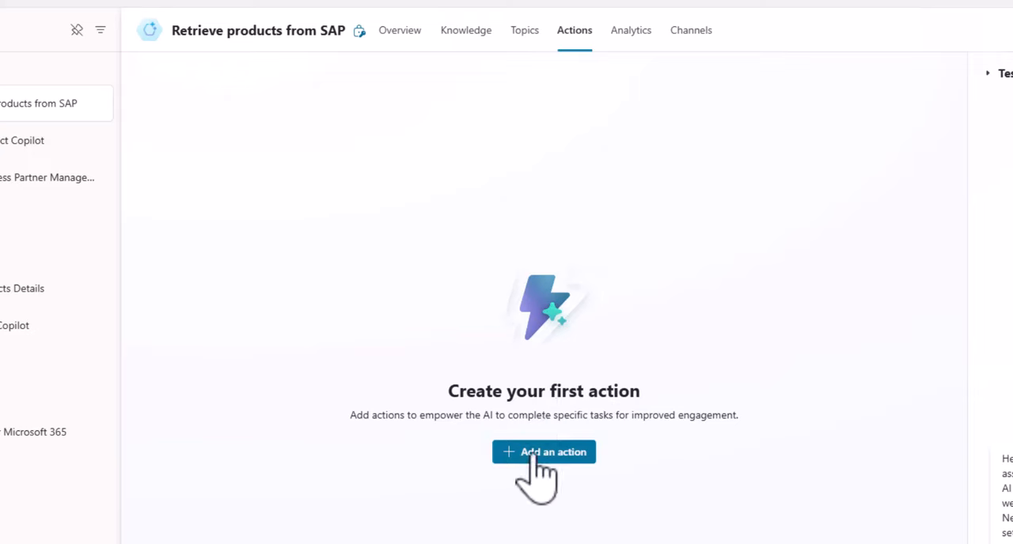
{"action": "left_click", "coordinate": [536, 453]}
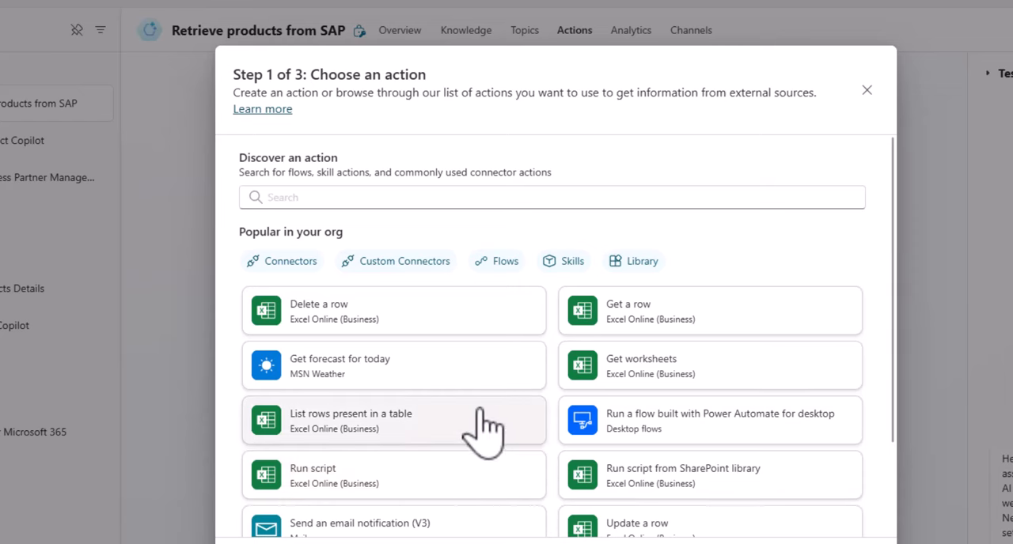
{"action": "scroll", "coordinate": [479, 427], "scroll_direction": "down", "scroll_amount": 3}
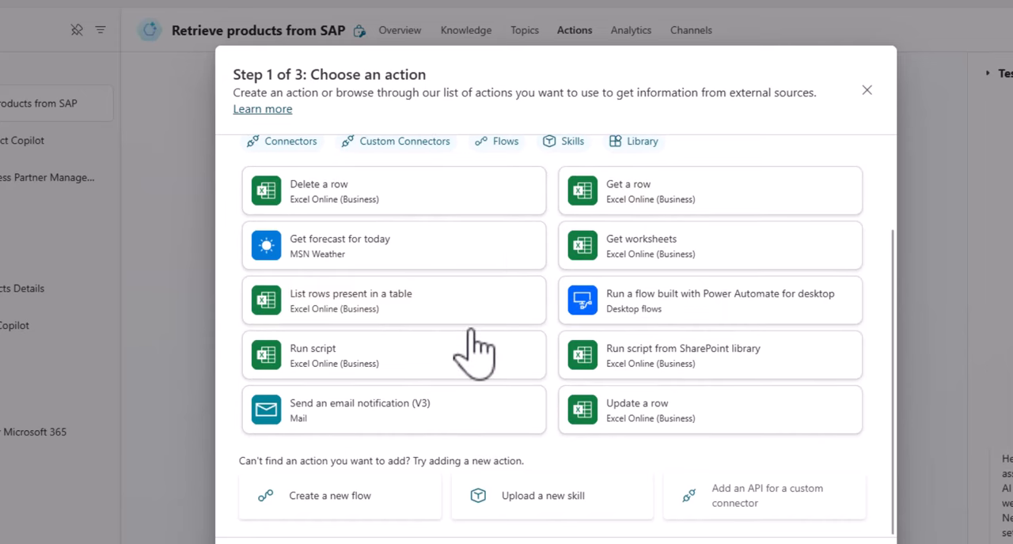
{"action": "left_click", "coordinate": [336, 502]}
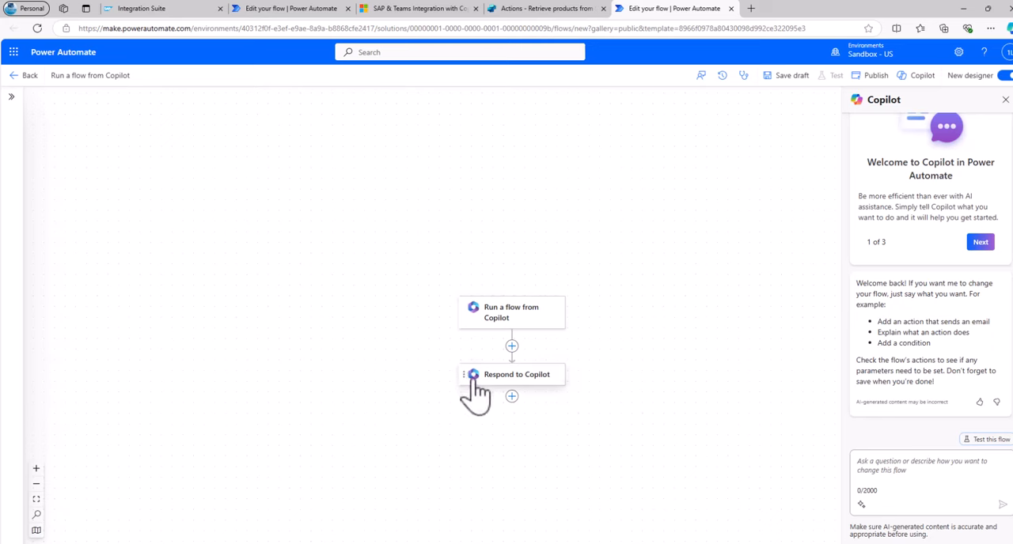
Insert the SAP OData action Query OData entities between Run a flow from Copilot and Respond to Copilot.
{"action": "left_click", "coordinate": [512, 347]}
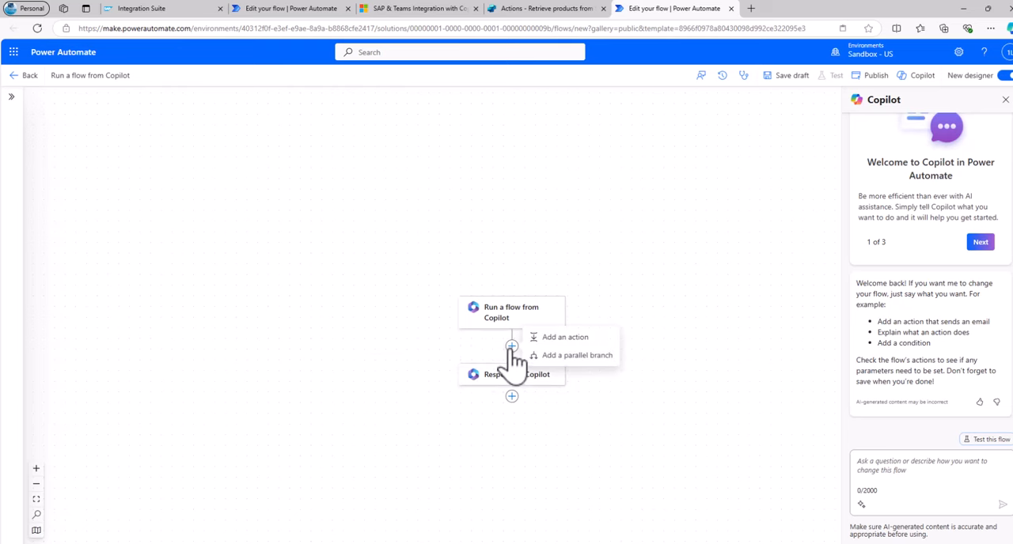
{"action": "left_click", "coordinate": [550, 340]}
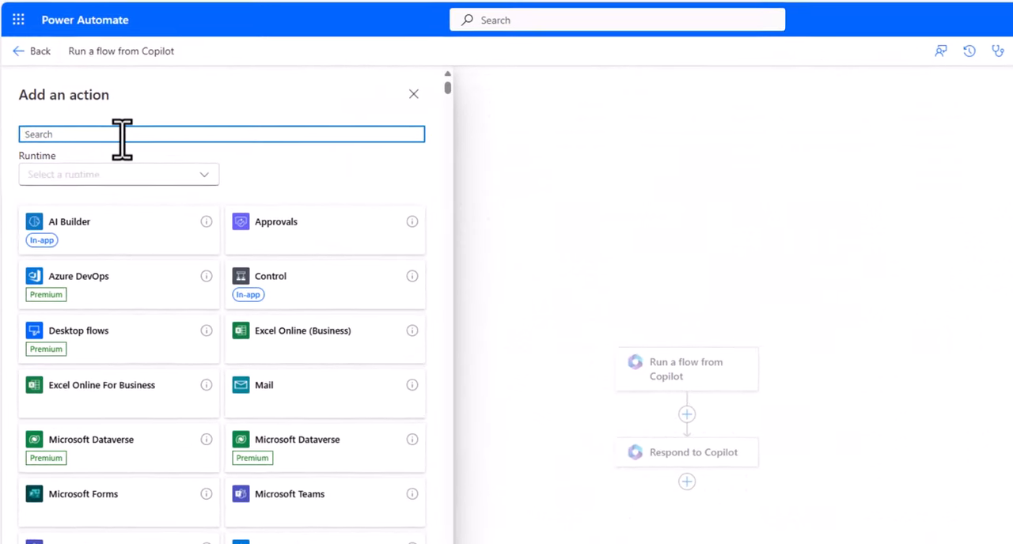
{"action": "type", "text": "OData"}
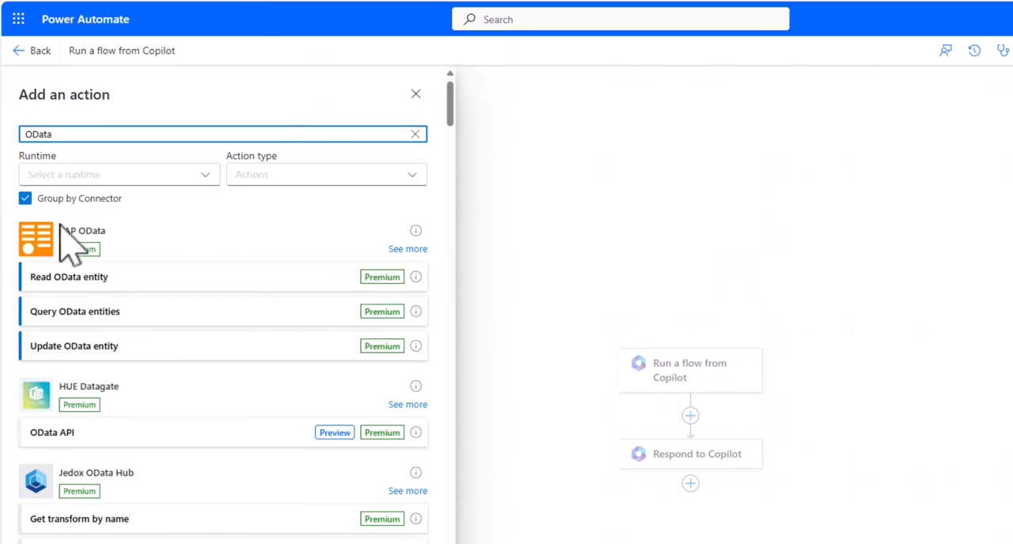
{"action": "left_click", "coordinate": [119, 312]}
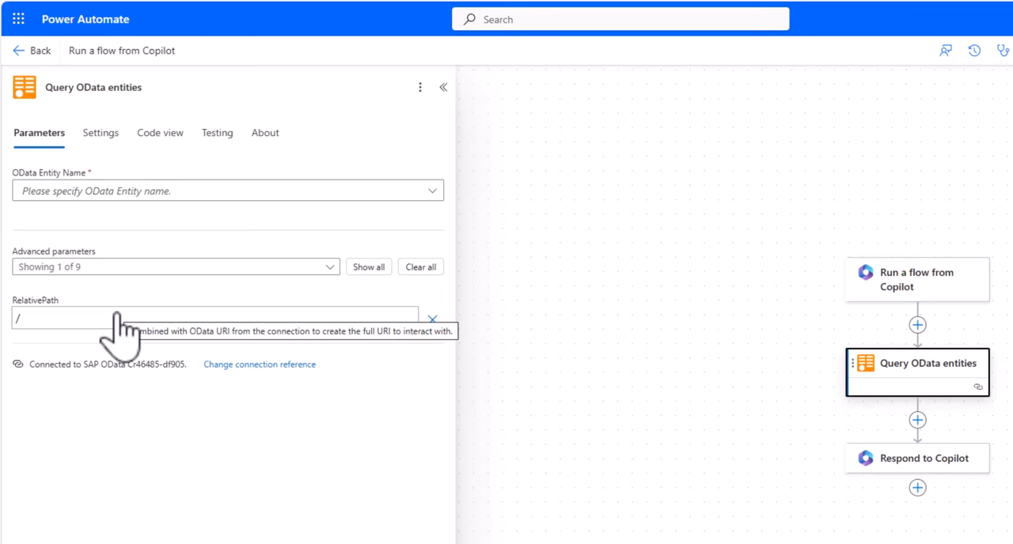
{"action": "left_click", "coordinate": [224, 364]}
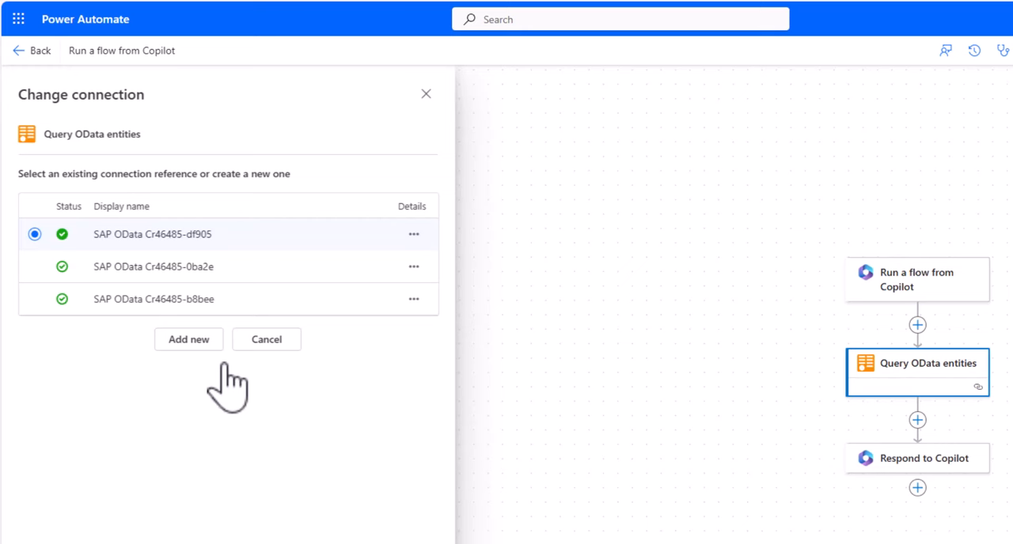
{"action": "left_click", "coordinate": [193, 340]}
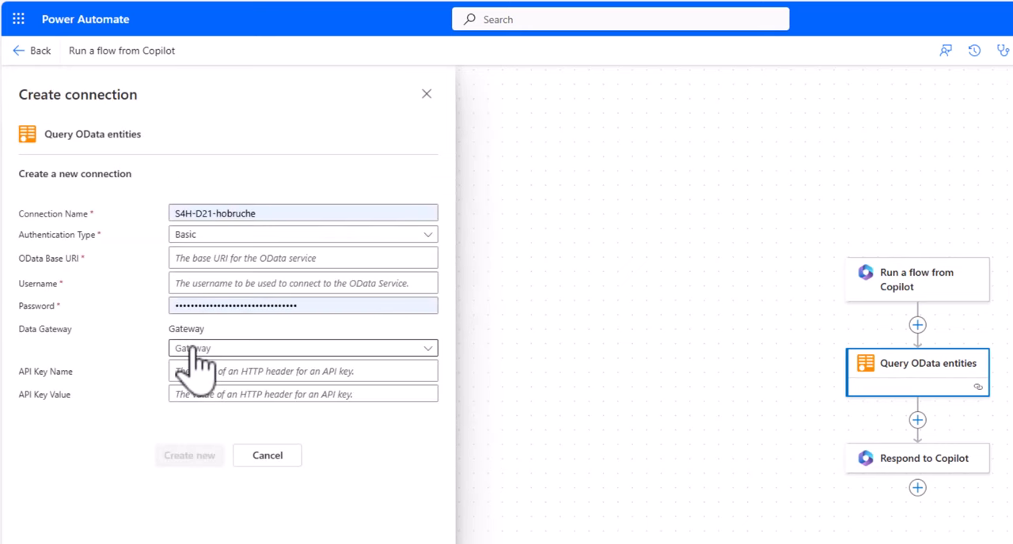
{"action": "left_click", "coordinate": [216, 212]}
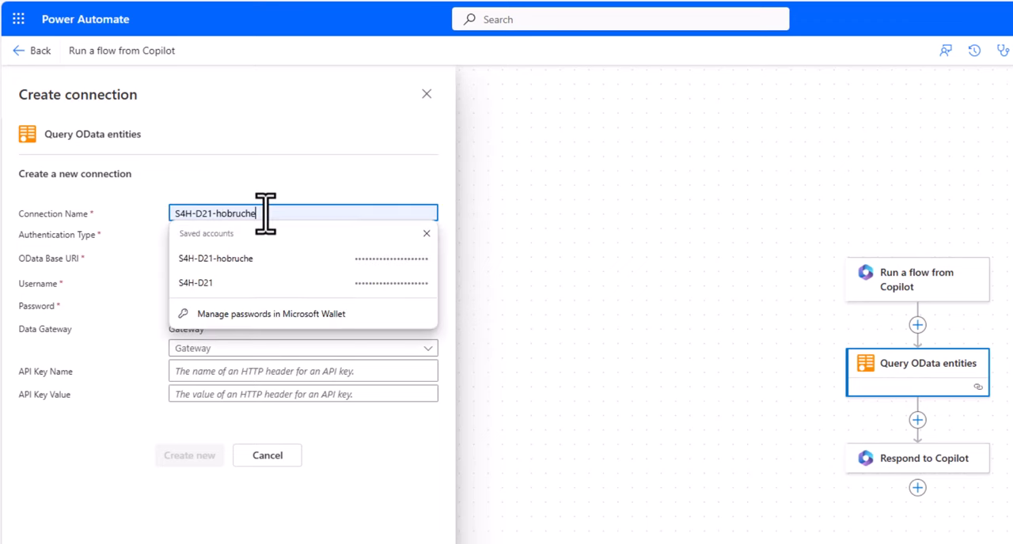
{"action": "type", "text": "-dl"}
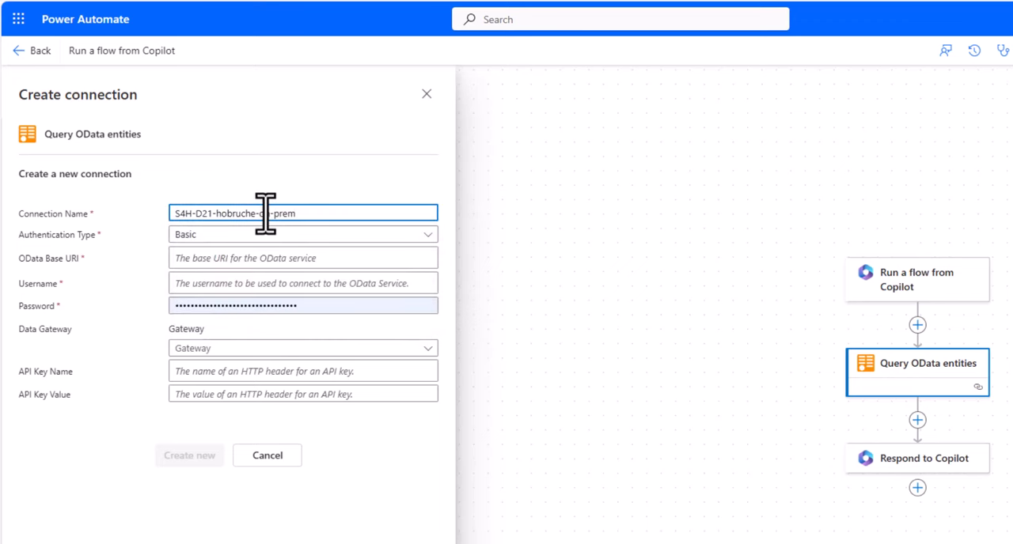
{"action": "left_click", "coordinate": [216, 255]}
{"action": "type", "text": "https://demo-msftapim.test01.apimanagement.eu20.hana.ondemand.com/GWSAMPLE_BASIC-Demo21-PW"}
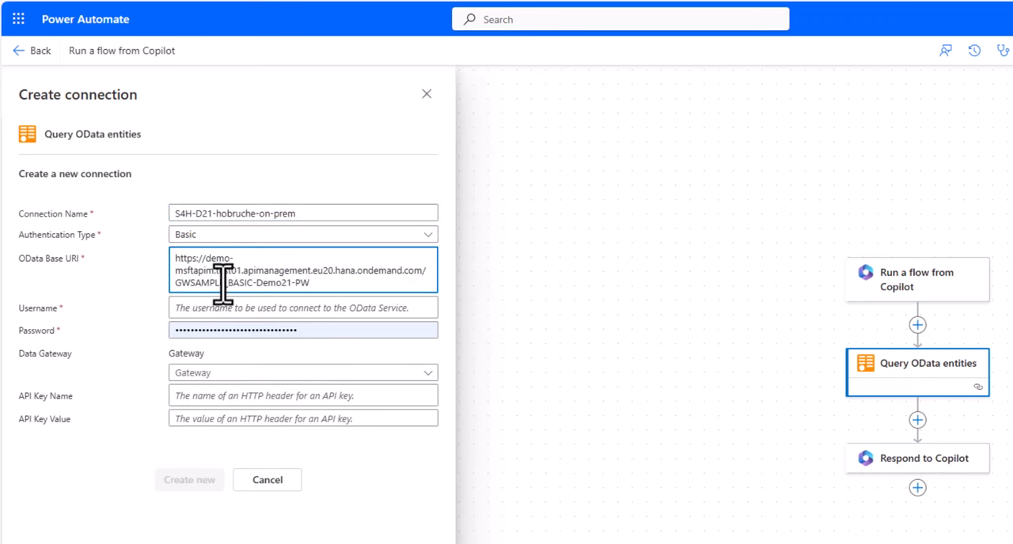
{"action": "left_click_drag", "start_coordinate": [172, 283], "coordinate": [253, 285]}
Enter the SAP username and the account password for the new OData connection.
{"action": "left_click", "coordinate": [280, 310]}
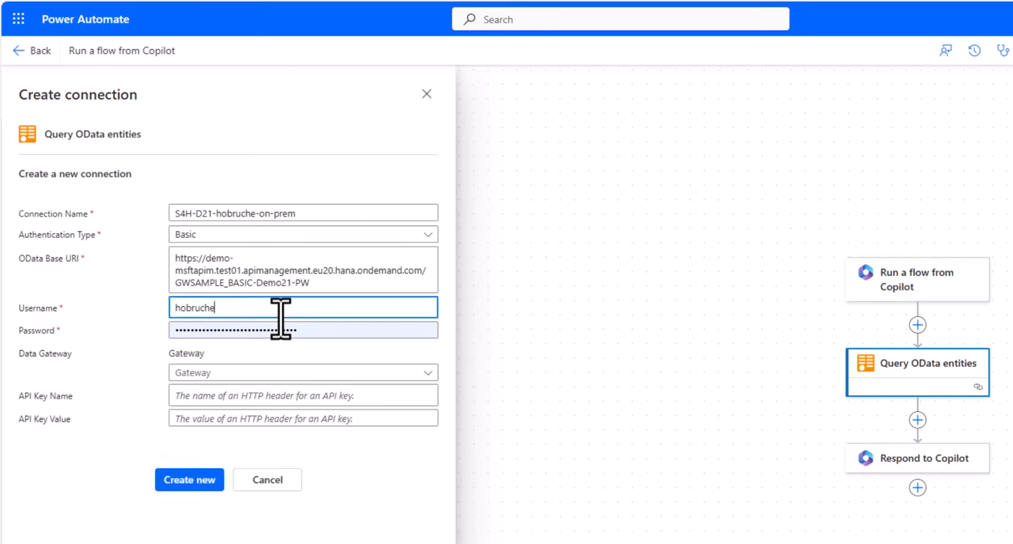
{"action": "key", "text": "Tab"}
{"action": "type", "text": "••"}
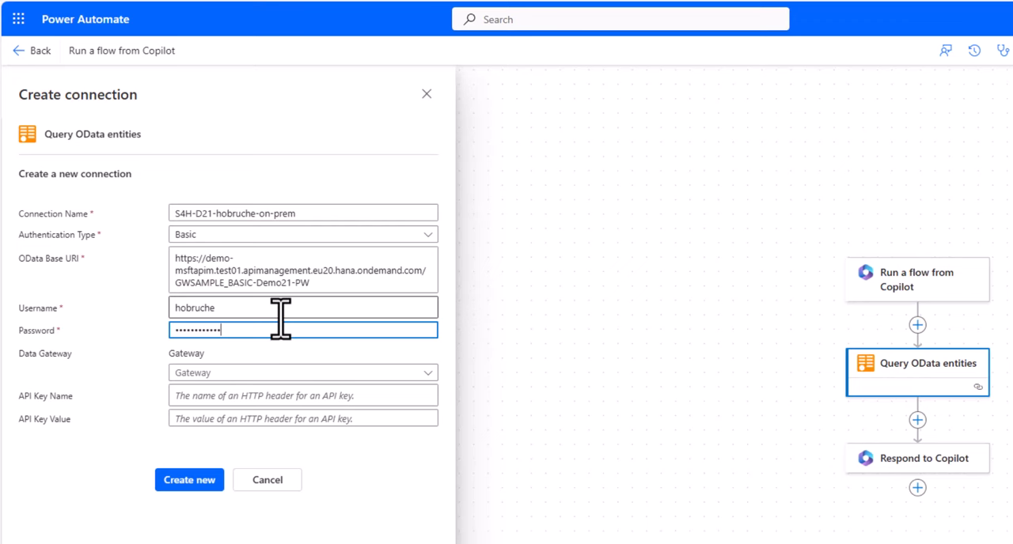
Set the API key name to ApiKey, paste the API key value, create the connection and dismiss the password-saving prompt.
{"action": "left_click", "coordinate": [182, 396]}
{"action": "type", "text": "ApiKey"}
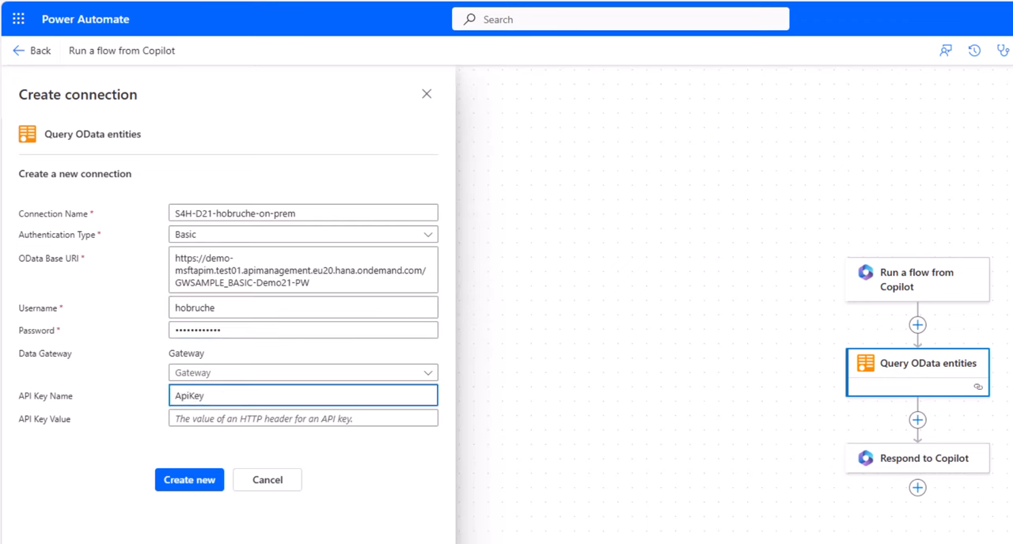
{"action": "left_click", "coordinate": [182, 418]}
{"action": "key", "text": "ctrl+v"}
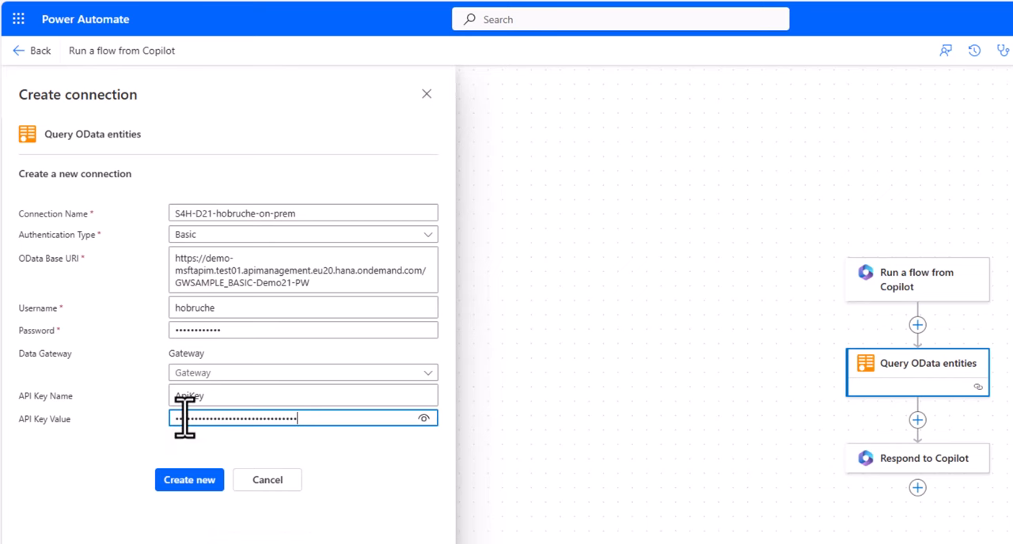
{"action": "left_click", "coordinate": [190, 481]}
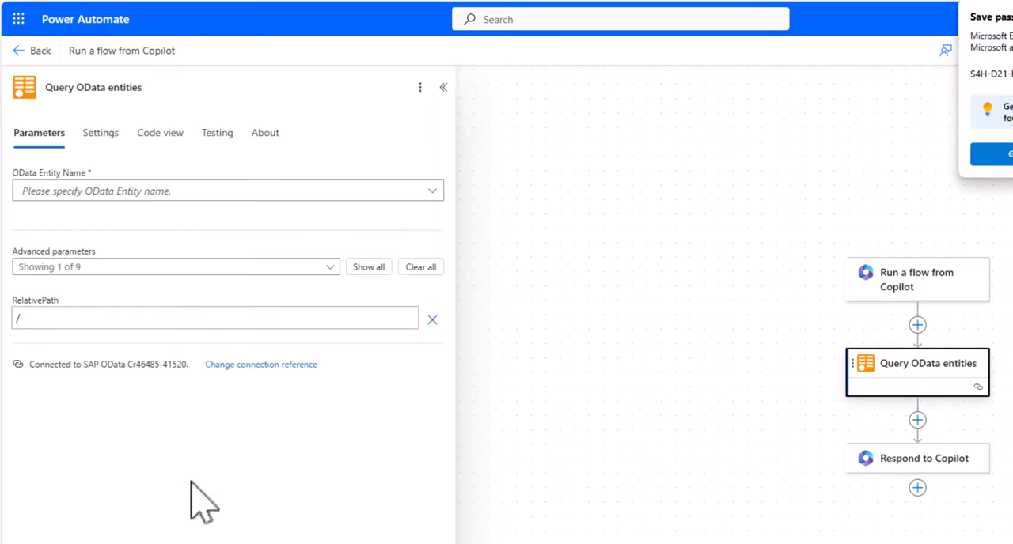
{"action": "left_click", "coordinate": [1009, 154]}
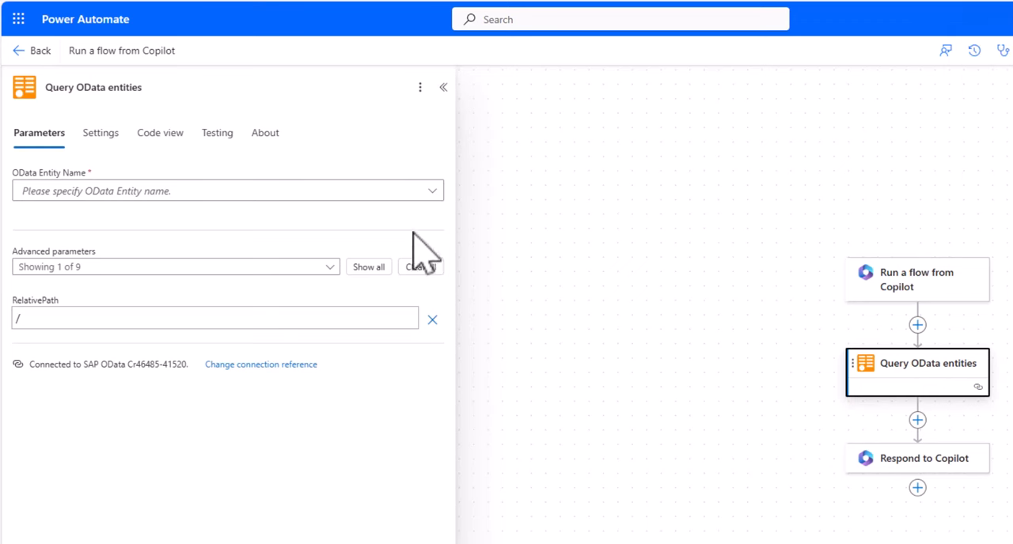
Set the OData entity to ProductSet, show all advanced parameters and set $Top to 10.
{"action": "left_click", "coordinate": [434, 192]}
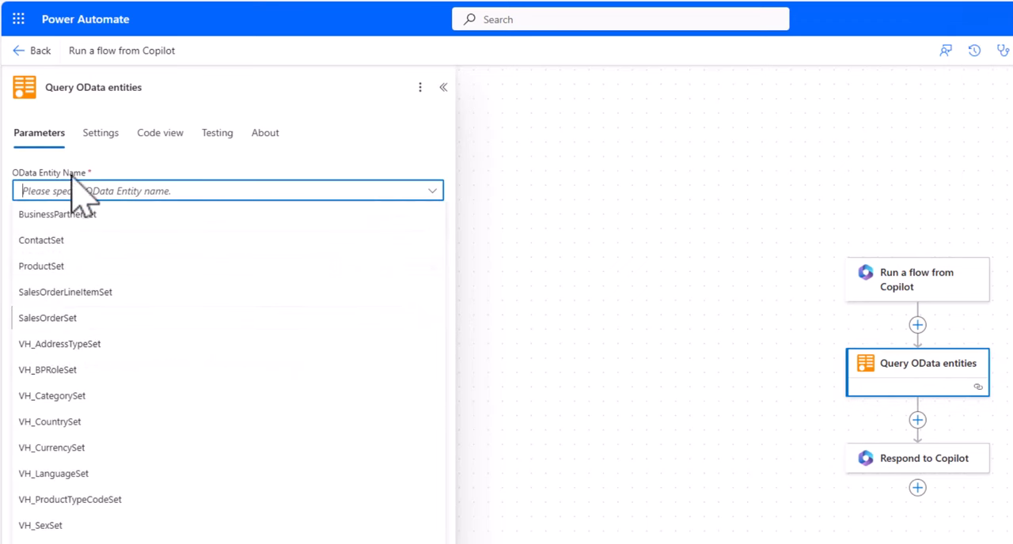
{"action": "left_click", "coordinate": [61, 268]}
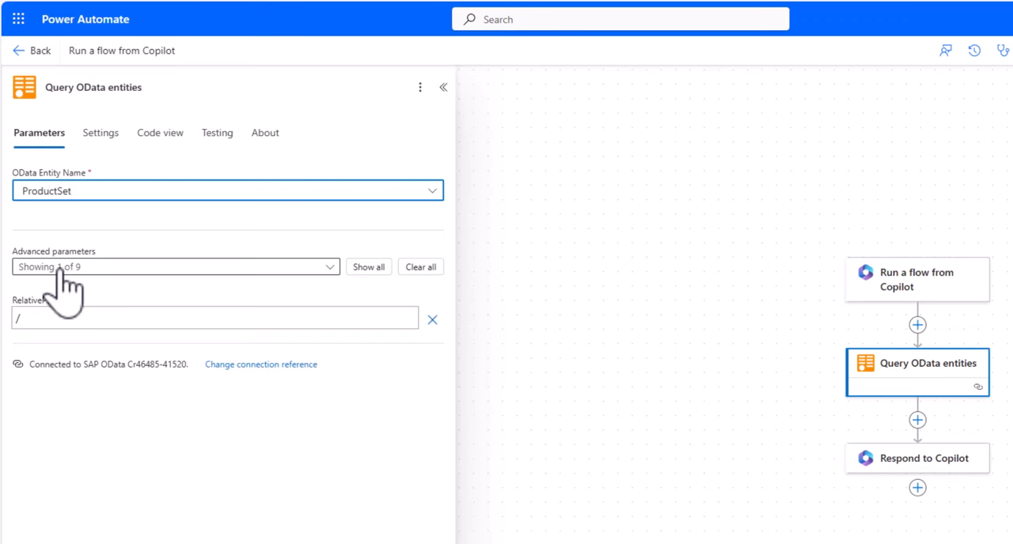
{"action": "left_click", "coordinate": [355, 267]}
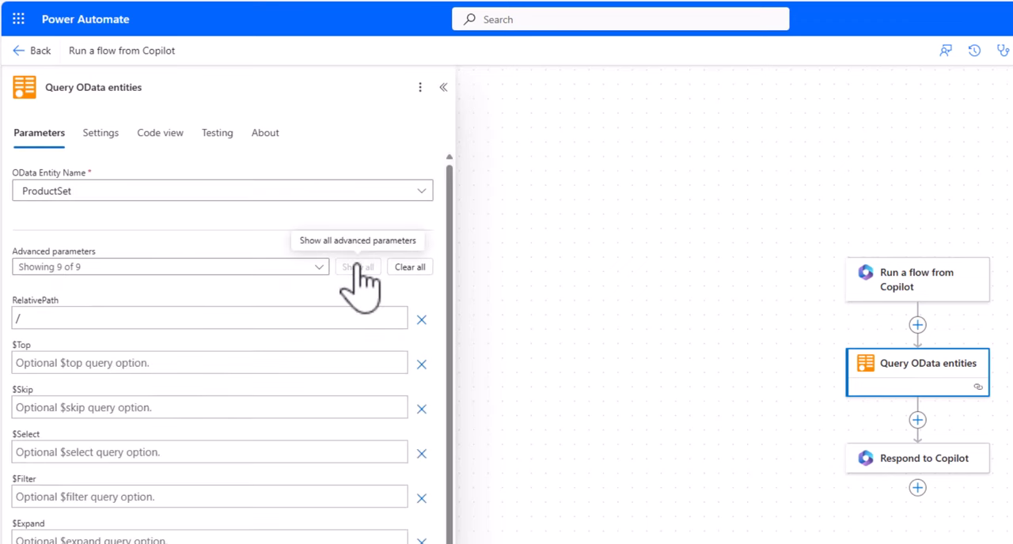
{"action": "left_click", "coordinate": [37, 363]}
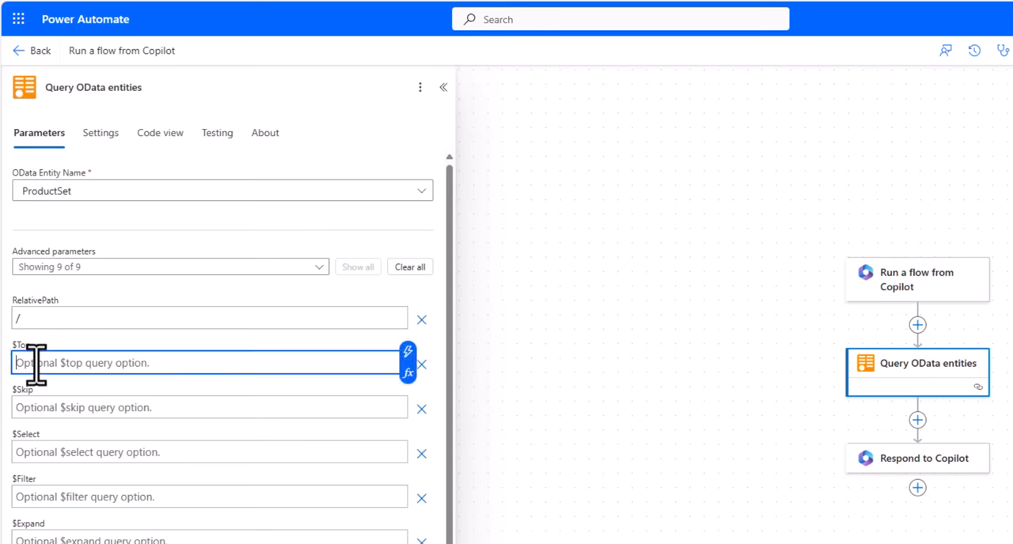
{"action": "type", "text": "10"}
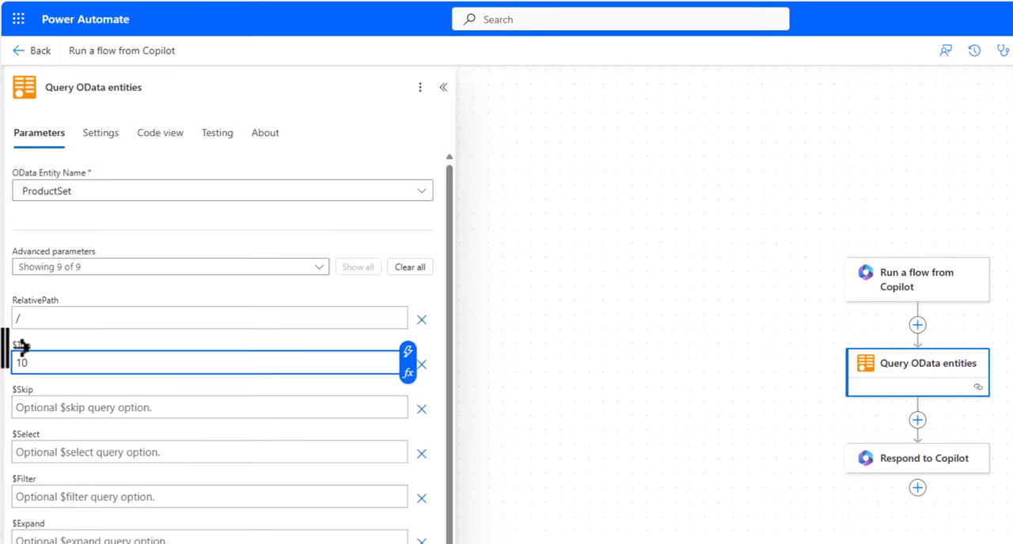
Set the query's $Filter option to Category eq 'Notebooks'.
{"action": "left_click", "coordinate": [37, 496]}
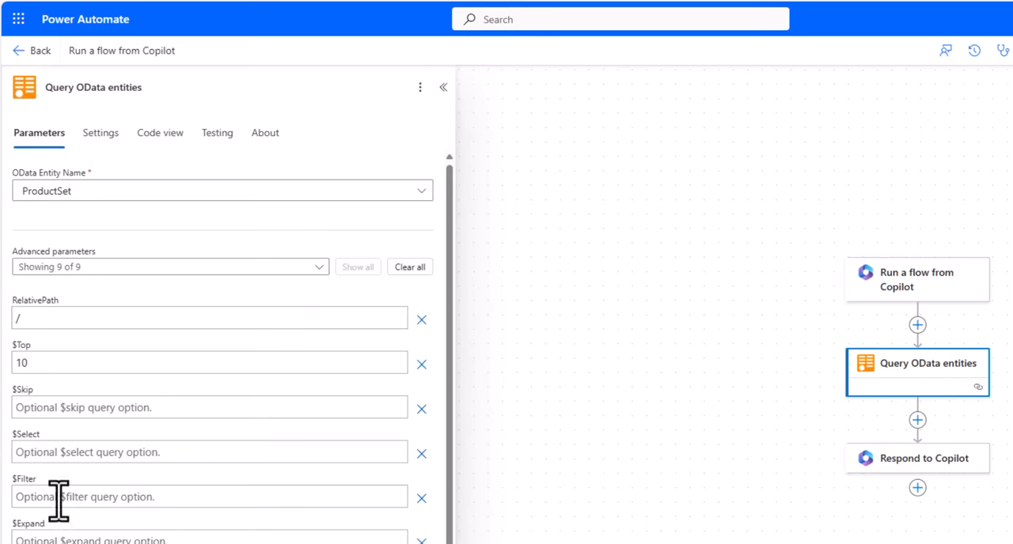
{"action": "left_click", "coordinate": [60, 499]}
{"action": "type", "text": "Category eq 'Notebooks"}
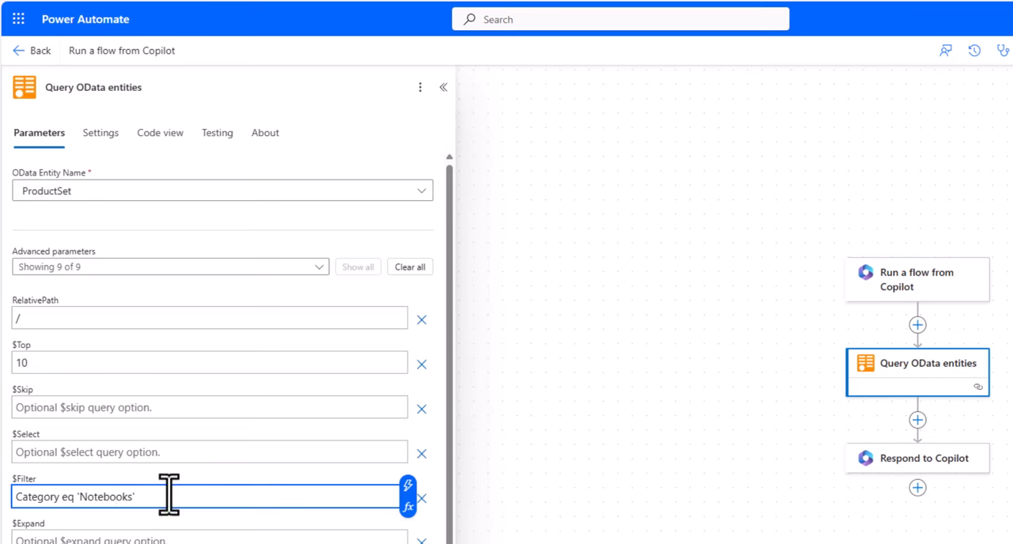
Add a text input named Category to Run a flow from Copilot, described as "Please enter the Category of products you want to use".
{"action": "left_click", "coordinate": [918, 285]}
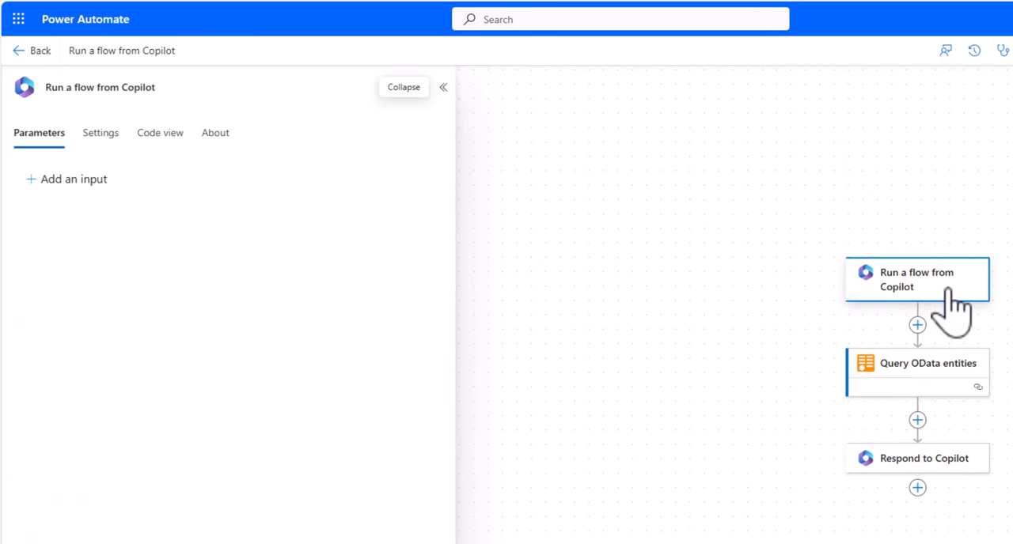
{"action": "left_click", "coordinate": [41, 180]}
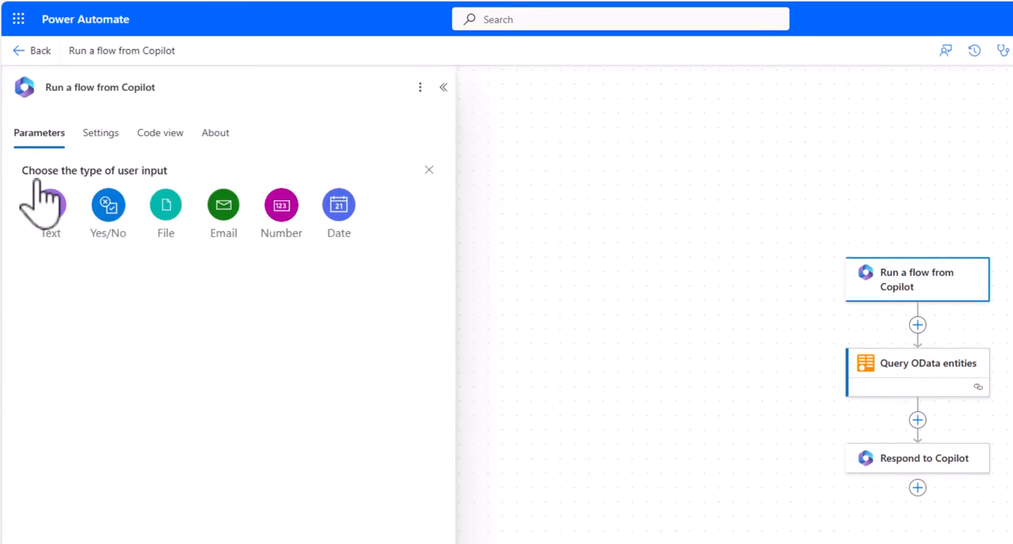
{"action": "left_click", "coordinate": [49, 204]}
{"action": "left_click", "coordinate": [65, 179]}
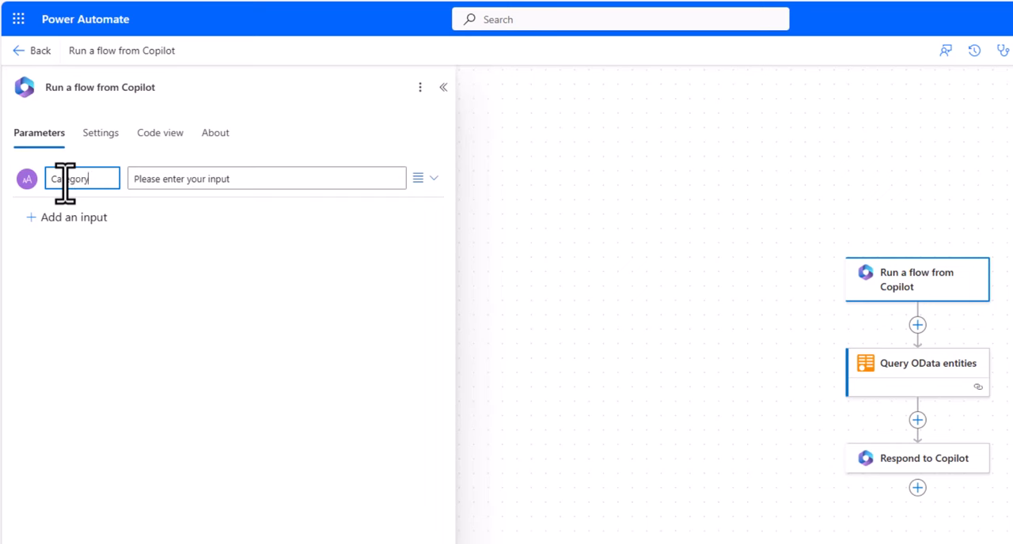
{"action": "left_click", "coordinate": [206, 179]}
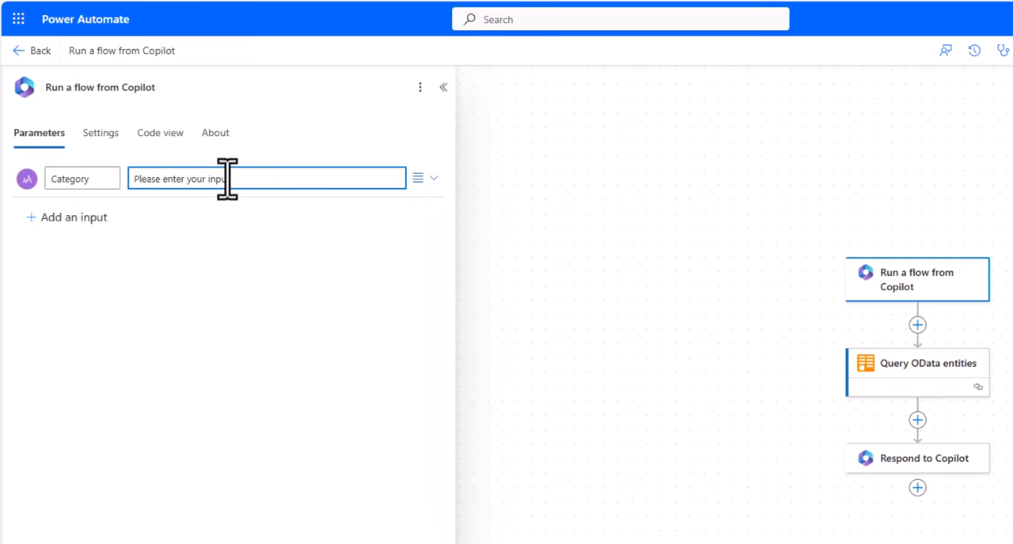
{"action": "left_click_drag", "start_coordinate": [247, 181], "coordinate": [110, 164]}
{"action": "type", "text": "Please enter the Category of products you want to use"}
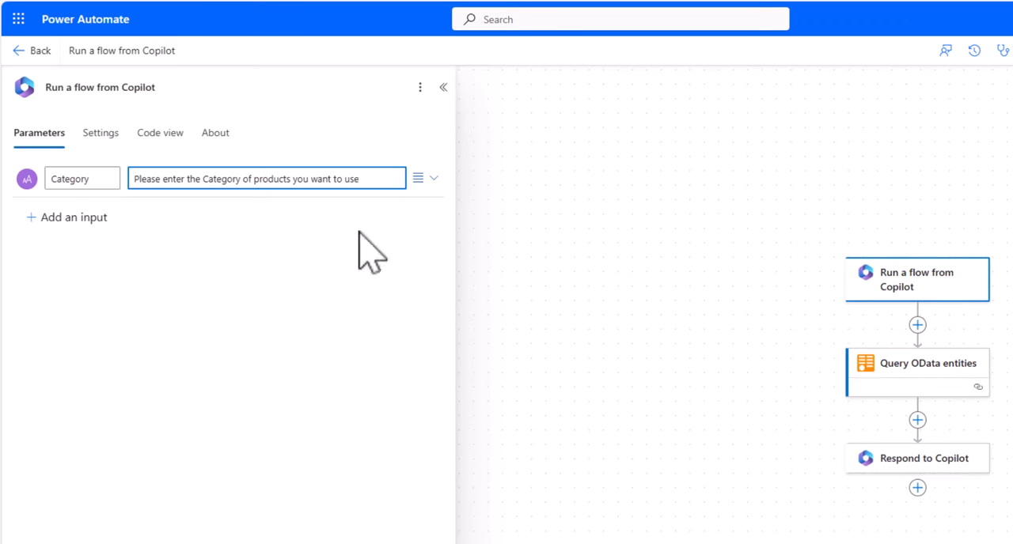
Replace Notebooks in the Query OData entities $Filter with the dynamic Category input, keeping the surrounding quotes.
{"action": "left_click", "coordinate": [890, 370]}
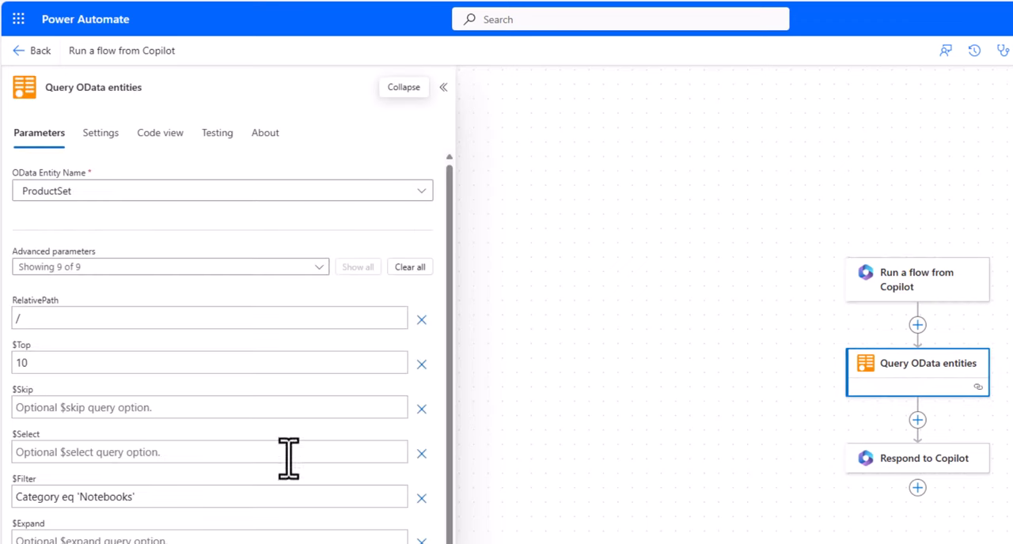
{"action": "left_click", "coordinate": [200, 496]}
{"action": "key", "text": "ctrl+shift+Left"}
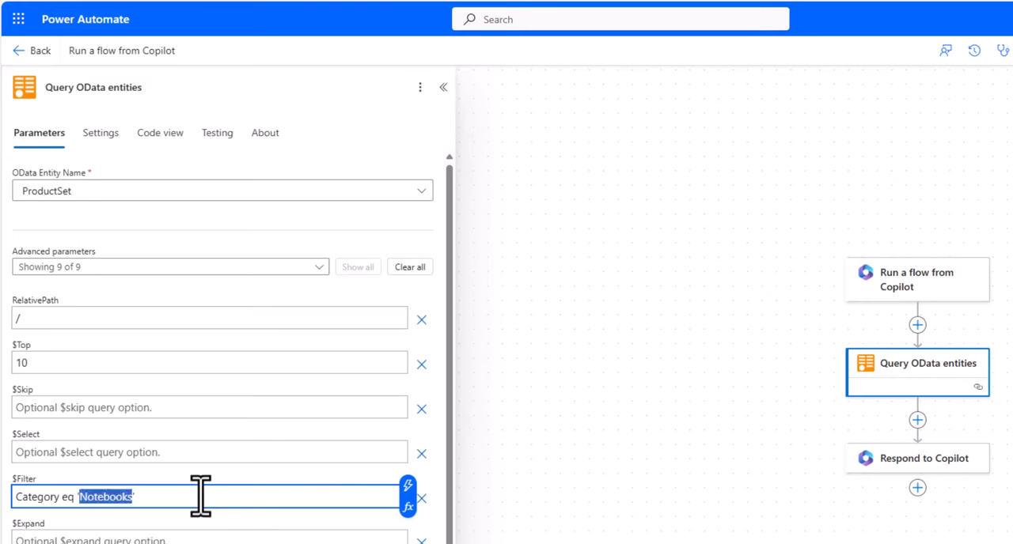
{"action": "key", "text": "BackSpace"}
{"action": "left_click", "coordinate": [407, 402]}
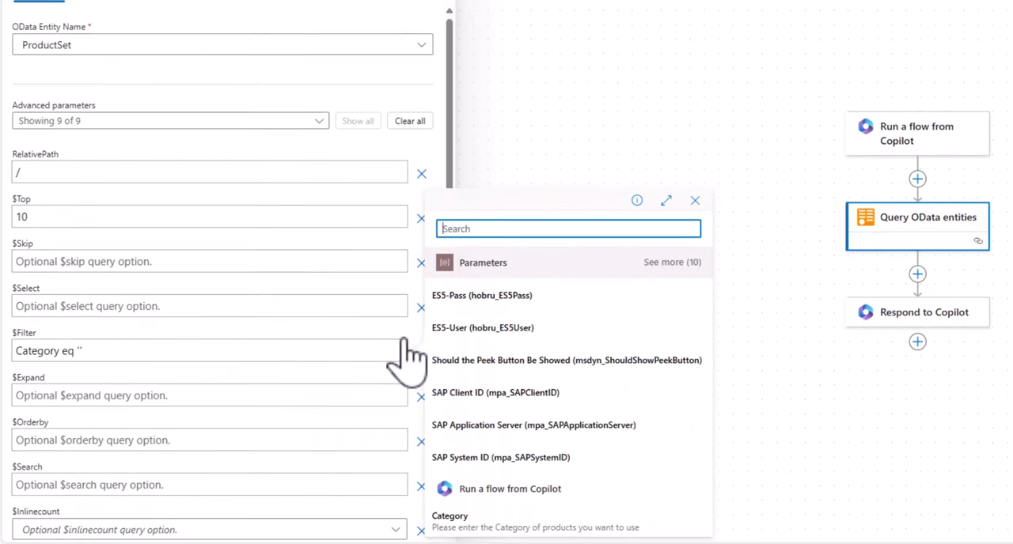
{"action": "left_click", "coordinate": [453, 522]}
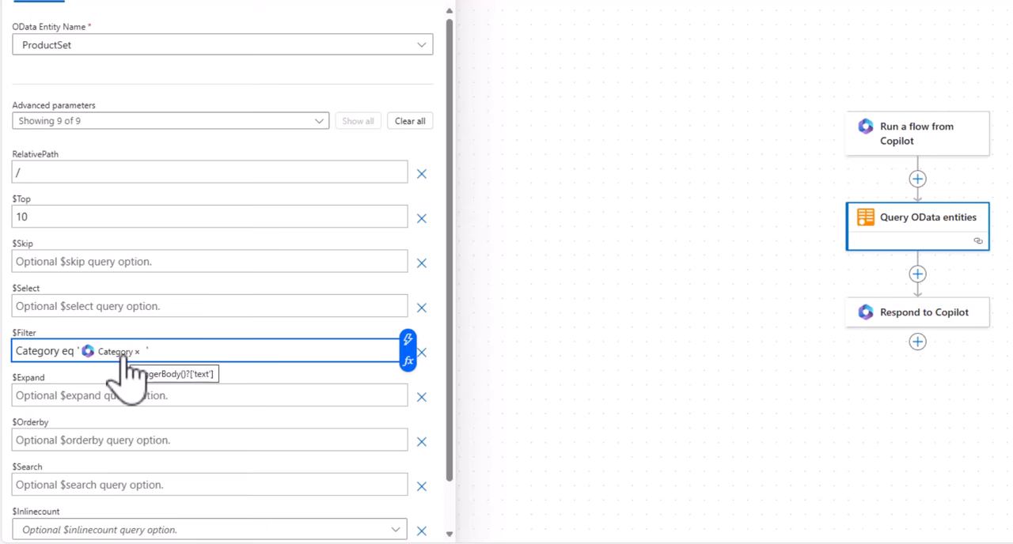
Add a text output named ListOfProducts to Respond to Copilot.
{"action": "left_click", "coordinate": [883, 315]}
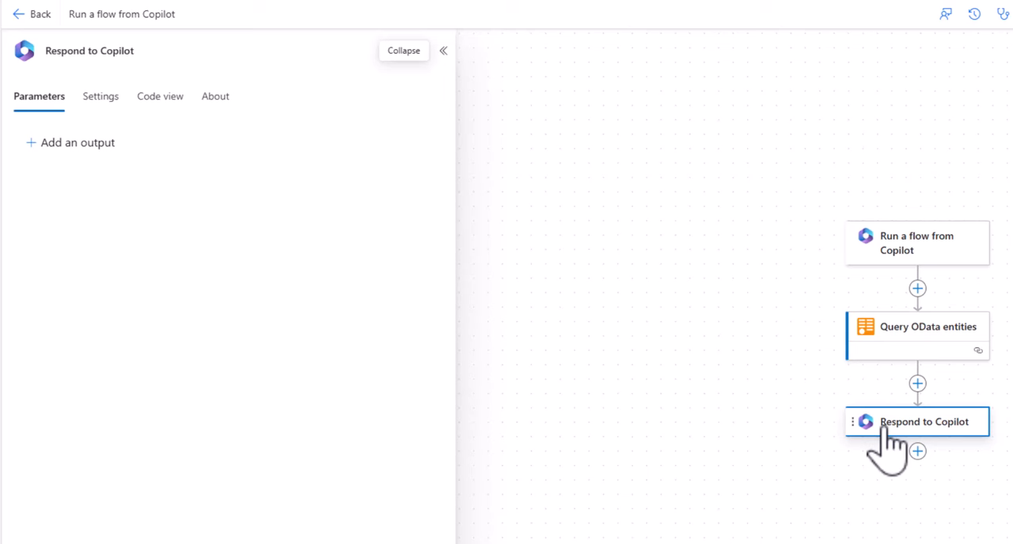
{"action": "left_click", "coordinate": [34, 143]}
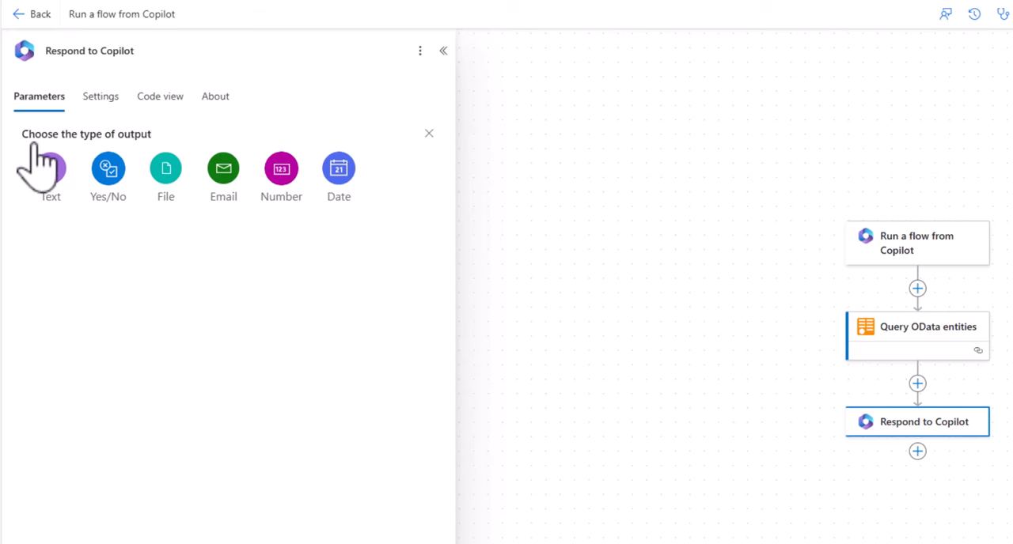
{"action": "left_click", "coordinate": [49, 168]}
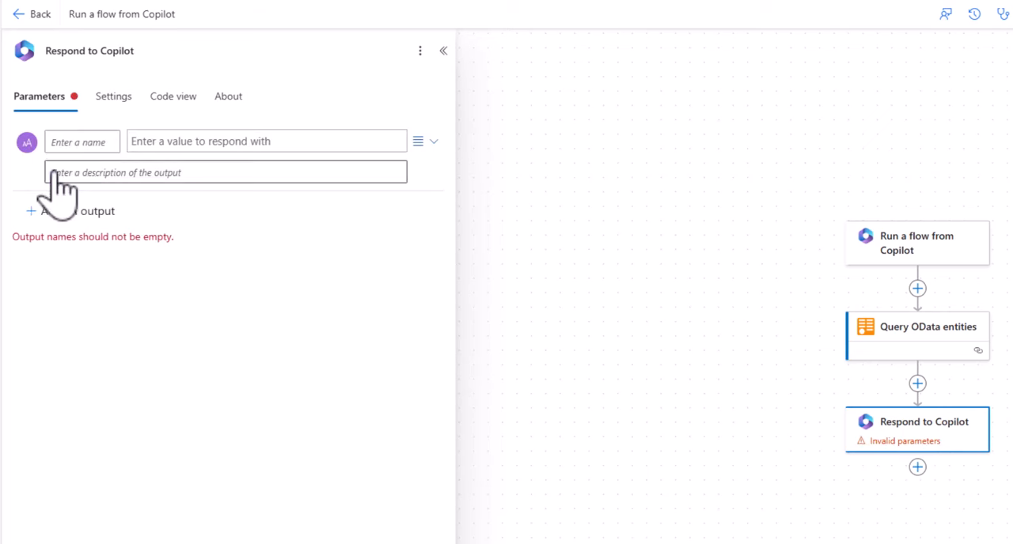
{"action": "left_click", "coordinate": [70, 145]}
{"action": "type", "text": "Li"}
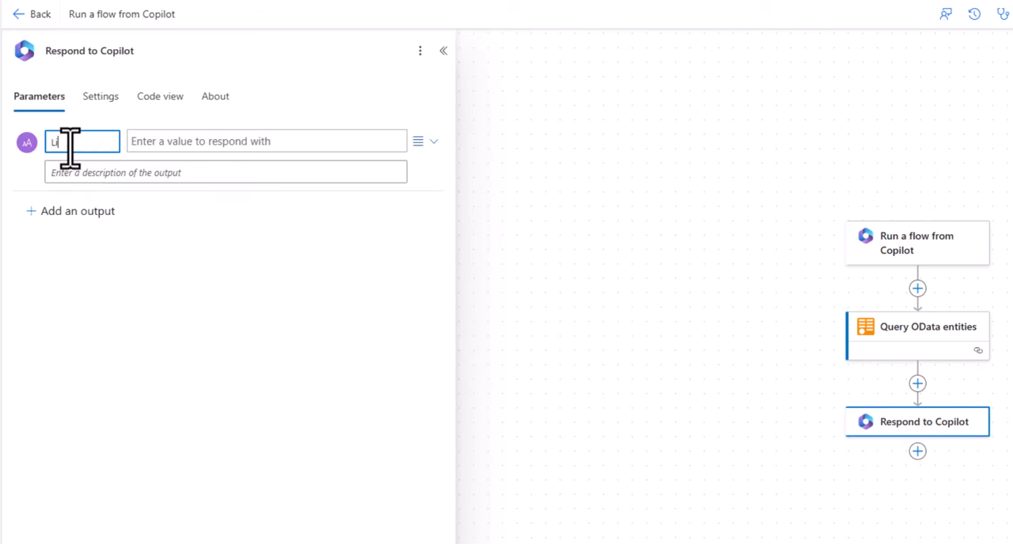
{"action": "type", "text": "stOfProducts"}
Set the ListOfProducts output's value to the dynamic Body content from Query OData entities.
{"action": "left_click", "coordinate": [151, 142]}
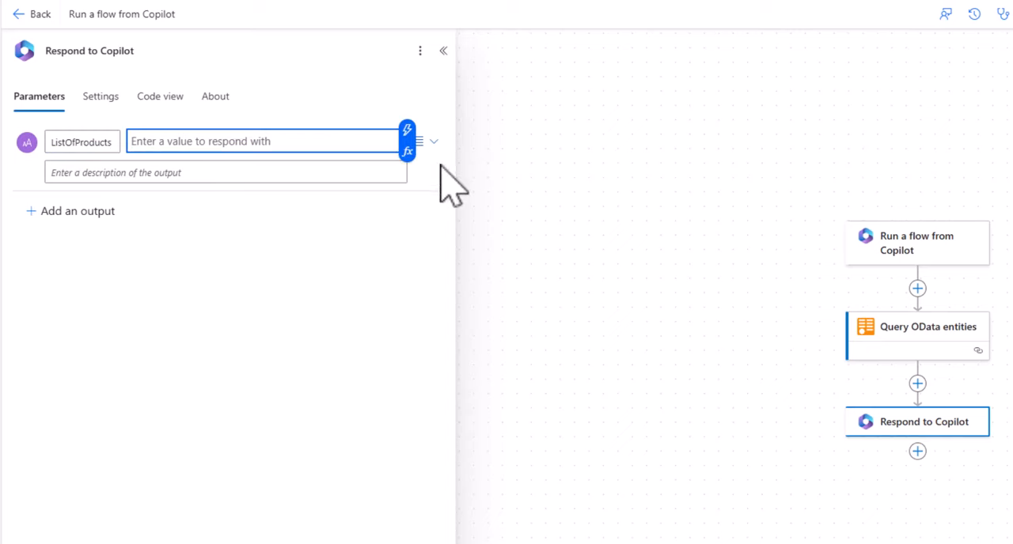
{"action": "left_click", "coordinate": [407, 133]}
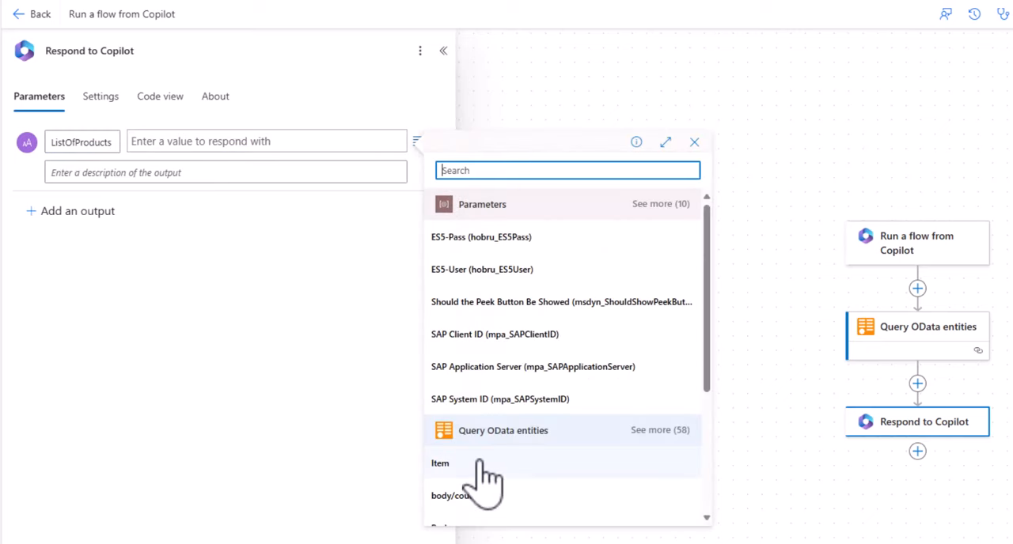
{"action": "scroll", "coordinate": [487, 475], "scroll_direction": "down", "scroll_amount": 3}
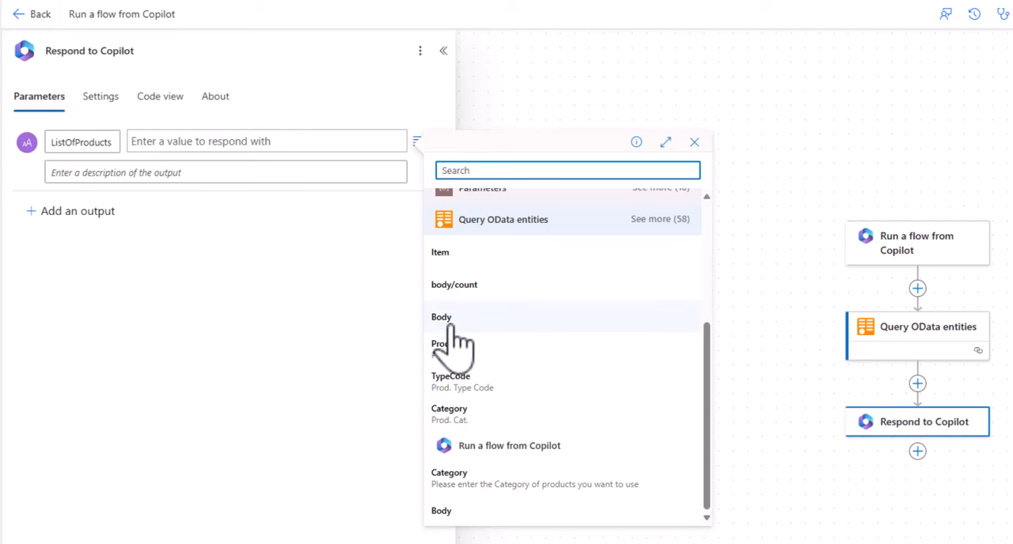
{"action": "left_click", "coordinate": [450, 318]}
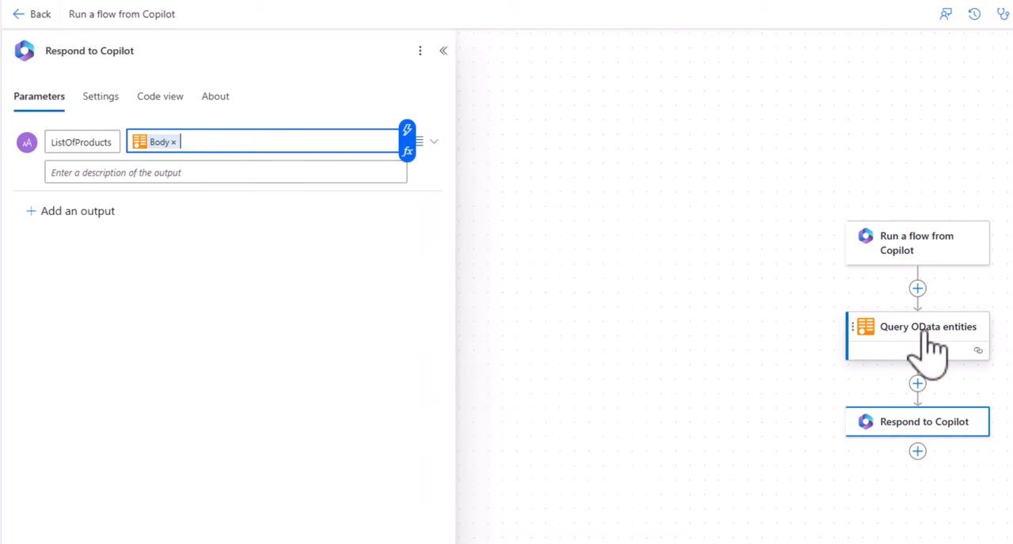
Replace the ListOfProducts output's Body value with the expression string(body('Query_OData_entities')).
{"action": "left_click", "coordinate": [173, 142]}
{"action": "left_click", "coordinate": [408, 151]}
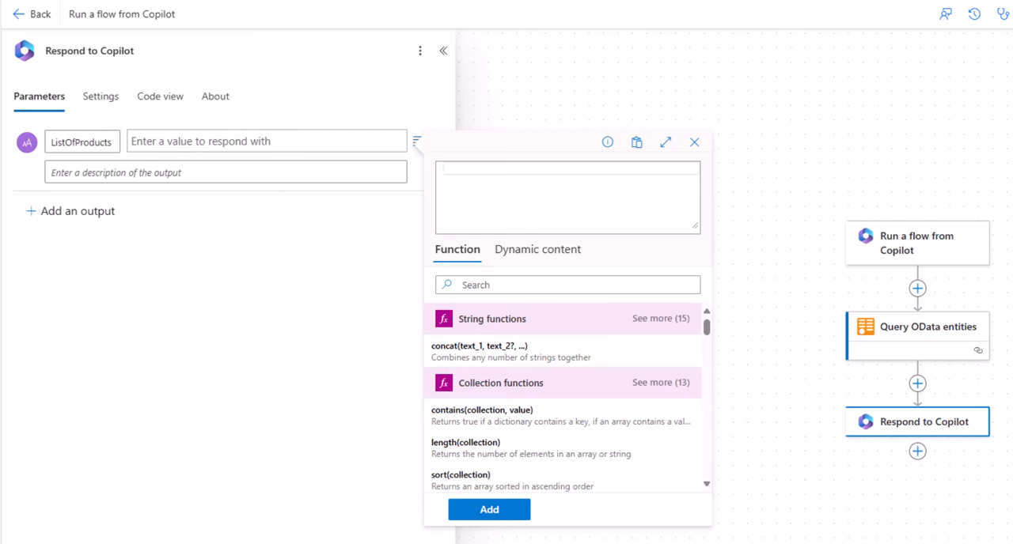
{"action": "type", "text": "string(body('Query_OData_entities'))"}
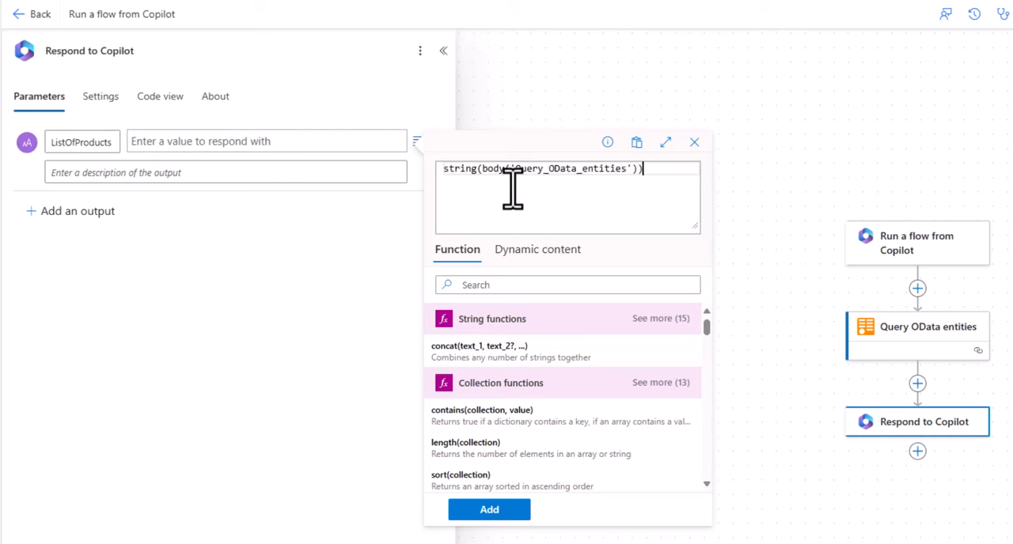
{"action": "left_click_drag", "start_coordinate": [478, 172], "coordinate": [421, 175]}
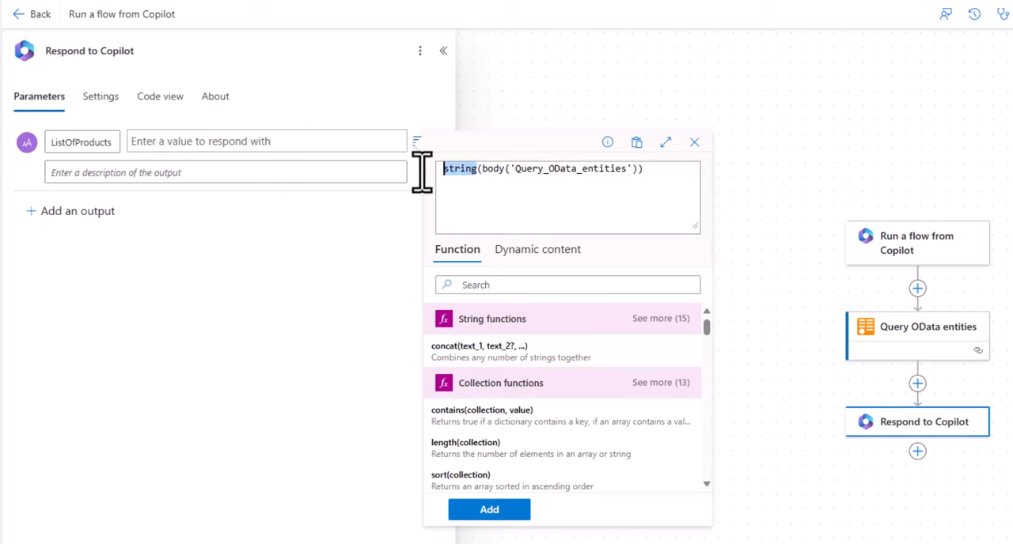
{"action": "left_click", "coordinate": [489, 509]}
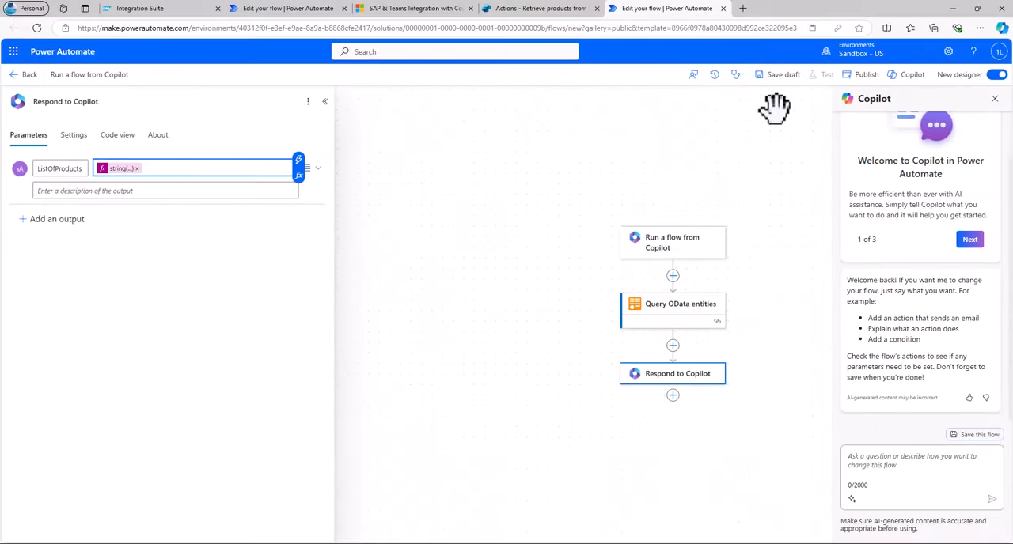
Save the flow as a draft and run a manual test with Notebooks as the Category.
{"action": "left_click", "coordinate": [787, 80]}
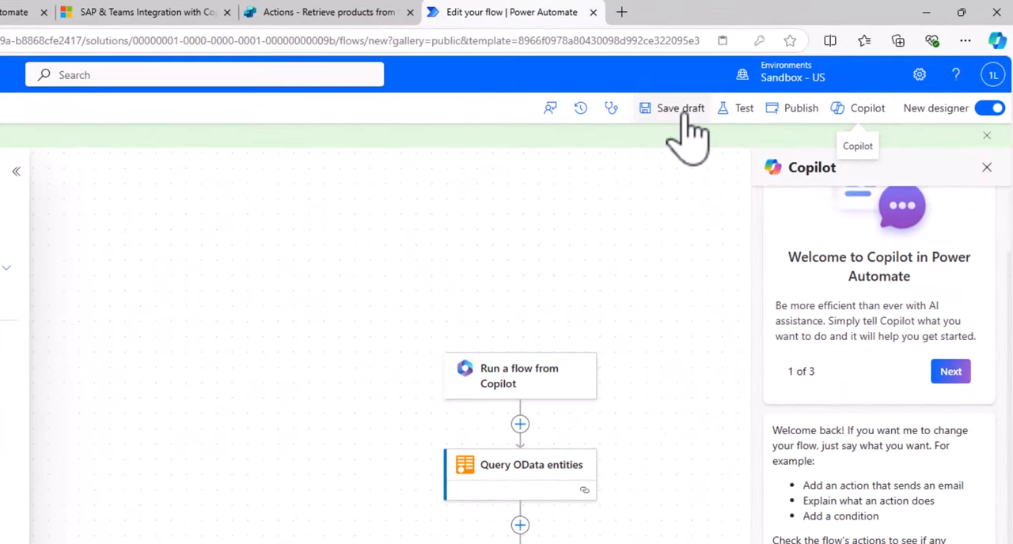
{"action": "left_click", "coordinate": [741, 111]}
{"action": "left_click", "coordinate": [748, 149]}
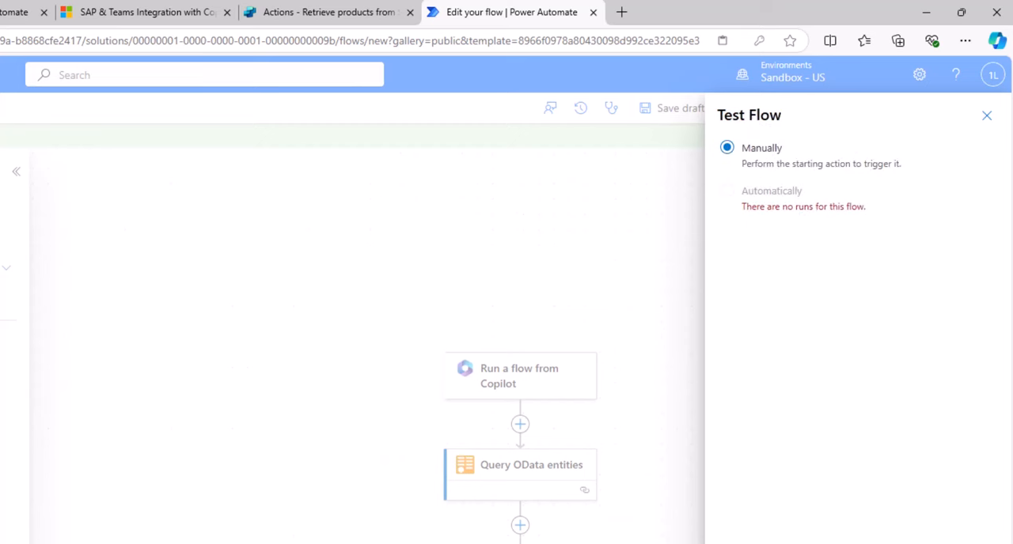
{"action": "left_click", "coordinate": [748, 542]}
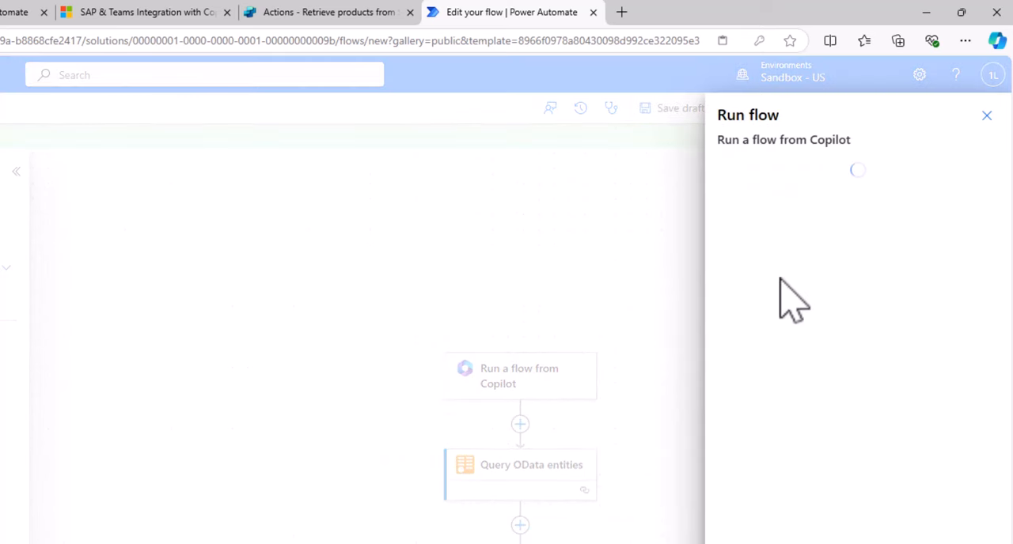
{"action": "left_click", "coordinate": [778, 232]}
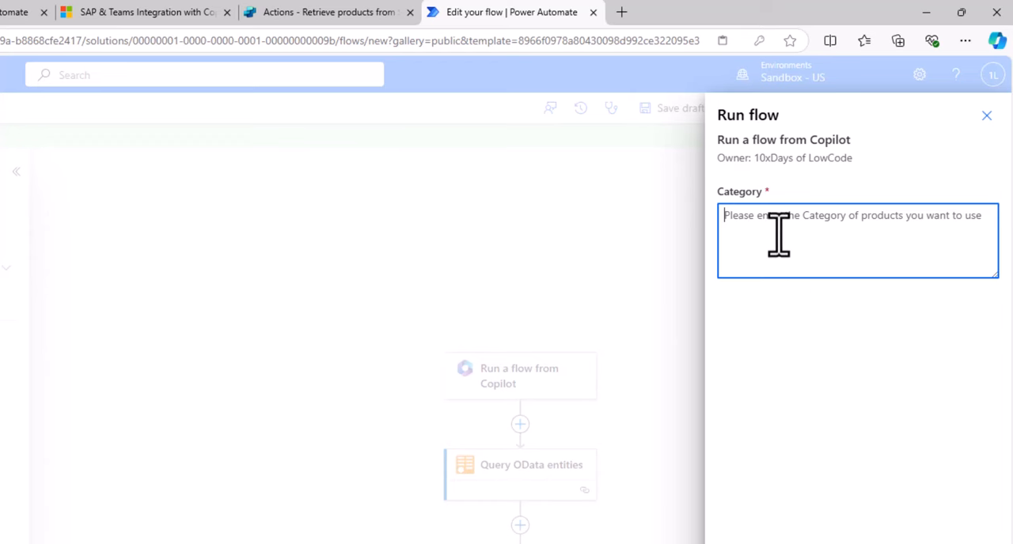
{"action": "type", "text": "Noe"}
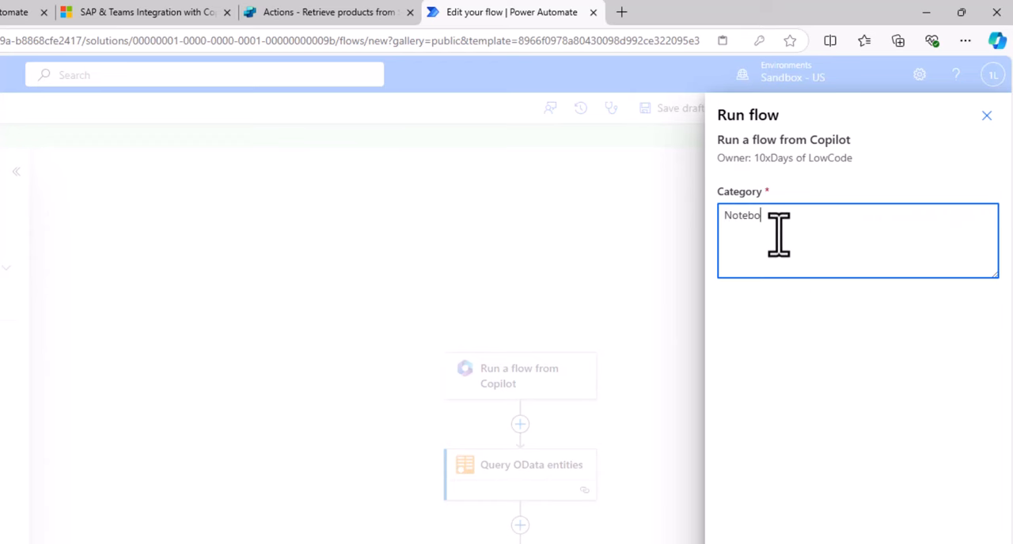
{"action": "left_click", "coordinate": [752, 543]}
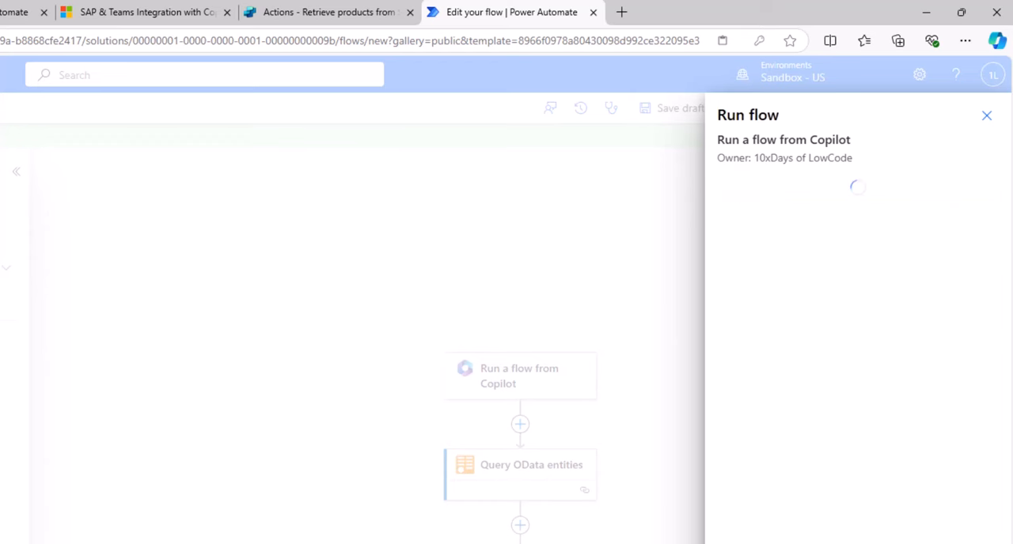
{"action": "left_click", "coordinate": [838, 526]}
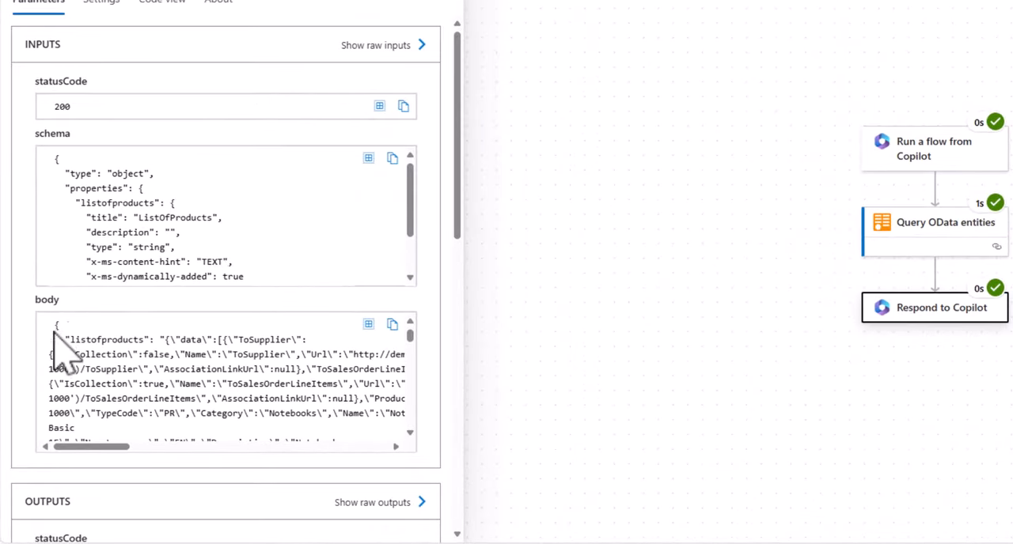
Examine the listofproducts content in the body of the Respond to Copilot test run.
{"action": "left_click_drag", "start_coordinate": [55, 326], "coordinate": [102, 360]}
{"action": "left_click", "coordinate": [148, 361]}
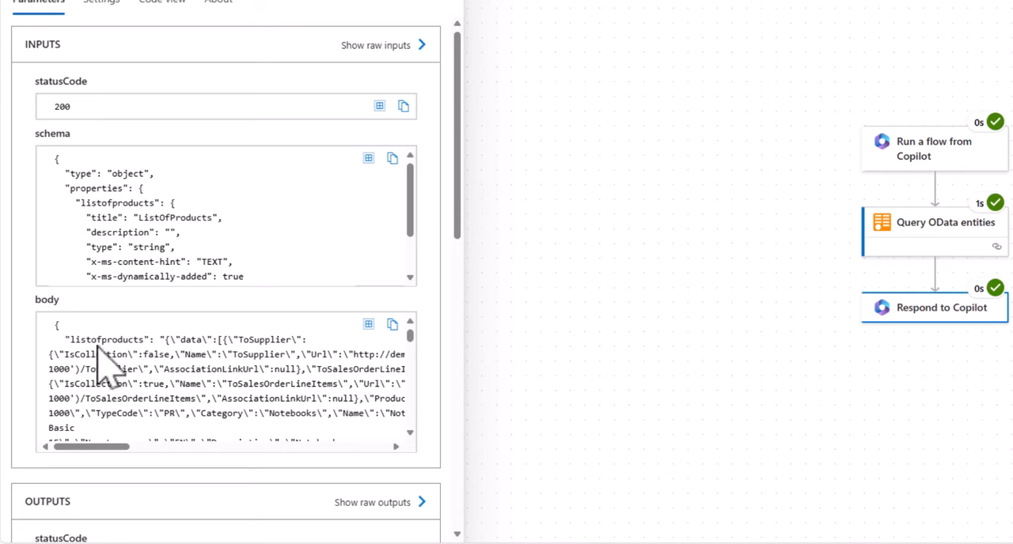
{"action": "left_click_drag", "start_coordinate": [68, 340], "coordinate": [132, 341]}
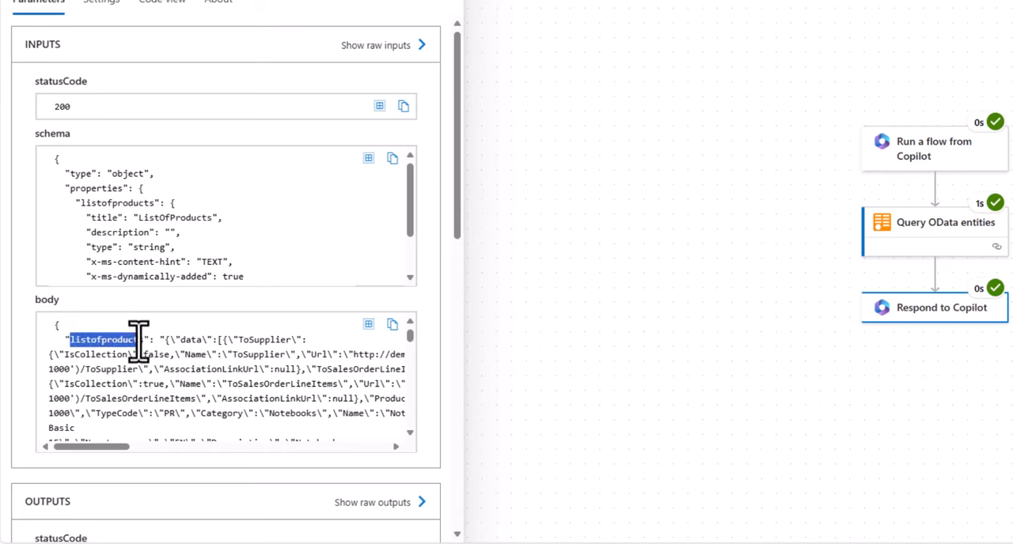
{"action": "scroll", "coordinate": [293, 364], "scroll_direction": "down", "scroll_amount": 2}
{"action": "scroll", "coordinate": [292, 364], "scroll_direction": "down", "scroll_amount": 6}
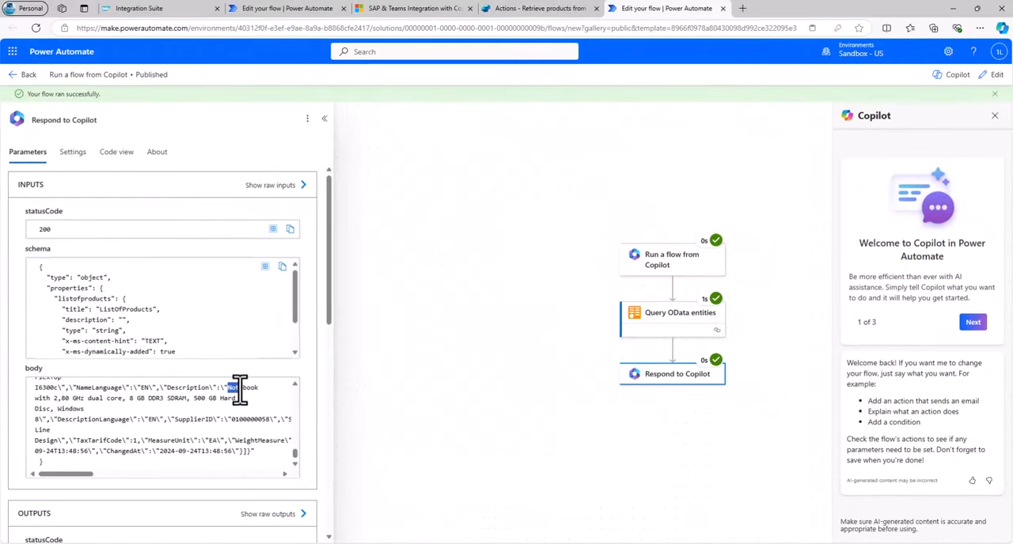
{"action": "scroll", "coordinate": [209, 417], "scroll_direction": "up", "scroll_amount": 1}
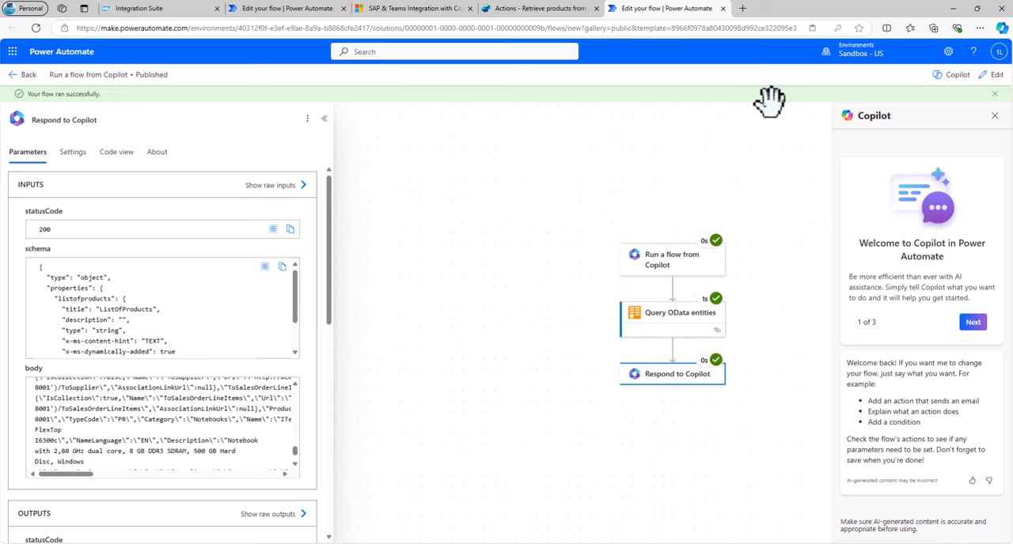
Reopen the flow for editing, rename it "Fetch SAP Products from a certain category", then save and publish it.
{"action": "left_click", "coordinate": [989, 77]}
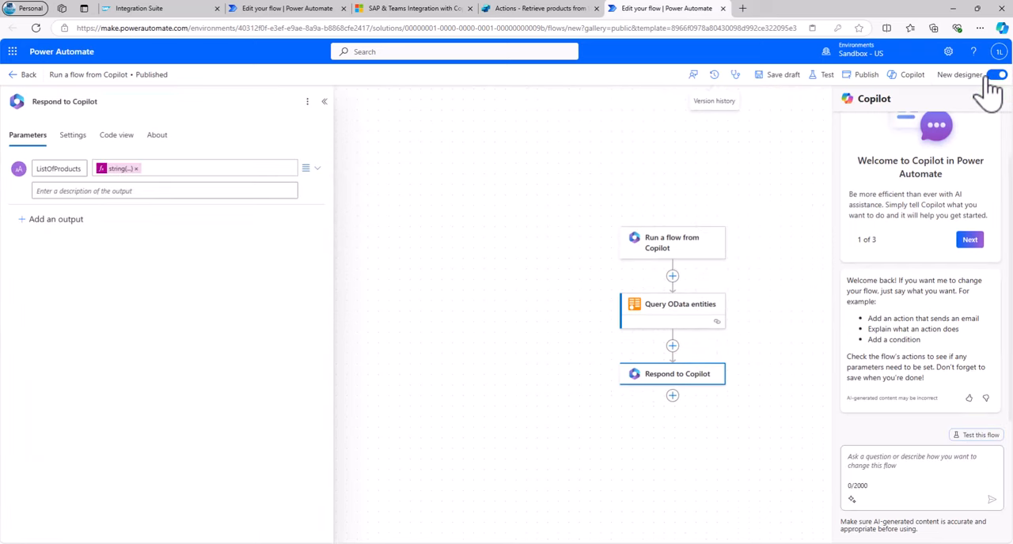
{"action": "left_click", "coordinate": [104, 76]}
{"action": "type", "text": "Fetch"}
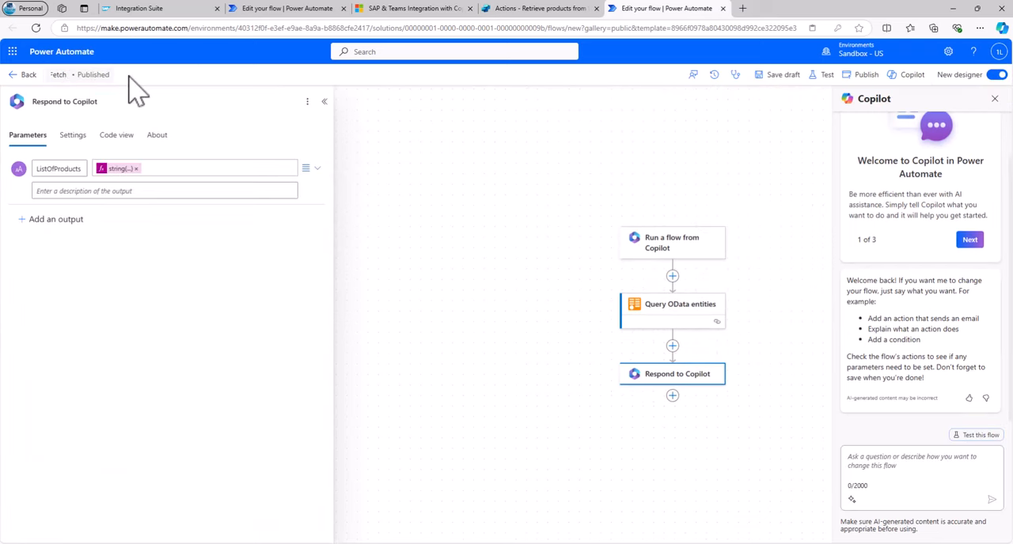
{"action": "type", "text": " SAP Products from a certain category"}
{"action": "left_click", "coordinate": [174, 99]}
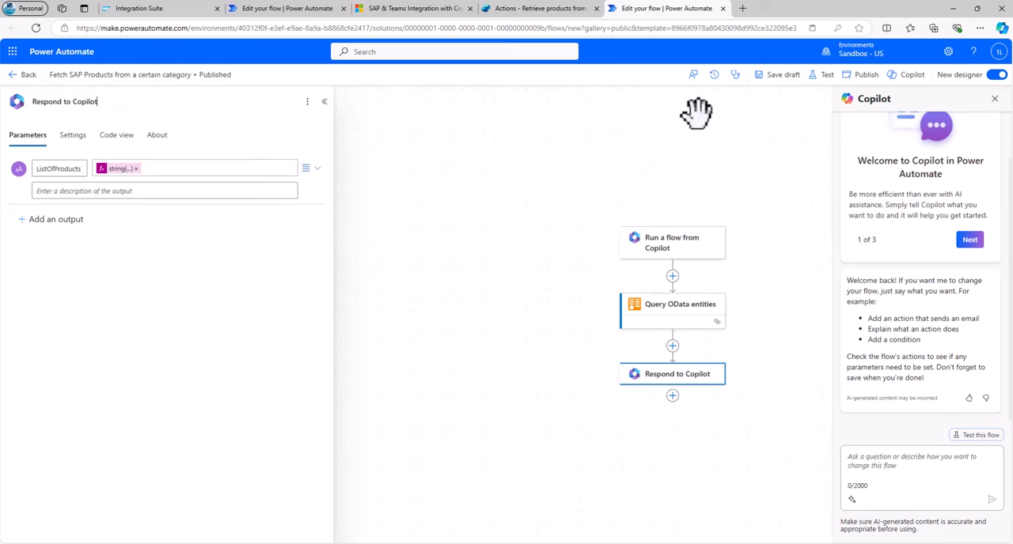
{"action": "left_click", "coordinate": [792, 88]}
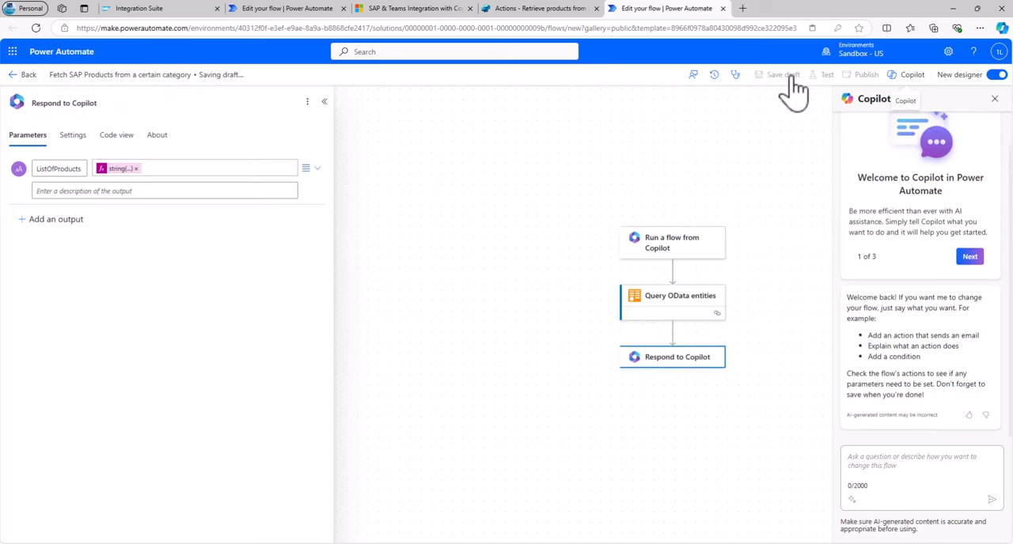
{"action": "left_click", "coordinate": [866, 83]}
Switch to Copilot Studio, refresh the available actions and choose the "Fetch SAP Products from a certain category" flow as the copilot's action.
{"action": "left_click", "coordinate": [542, 9]}
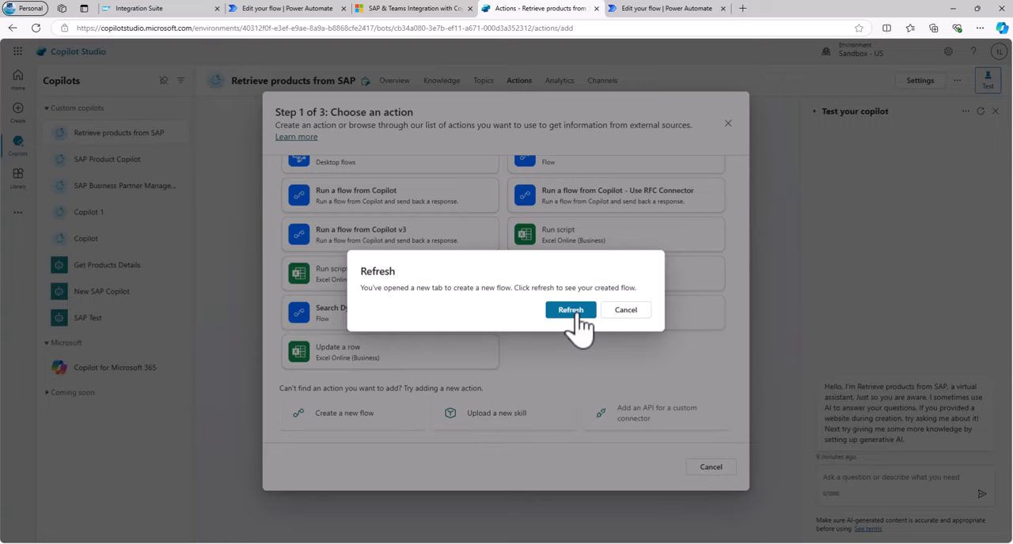
{"action": "left_click", "coordinate": [572, 311]}
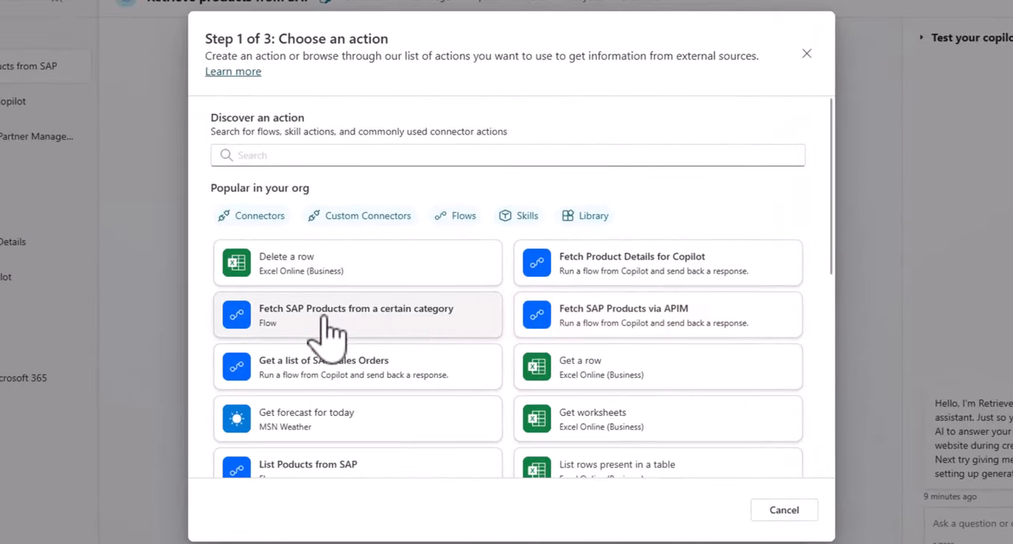
{"action": "left_click", "coordinate": [405, 334]}
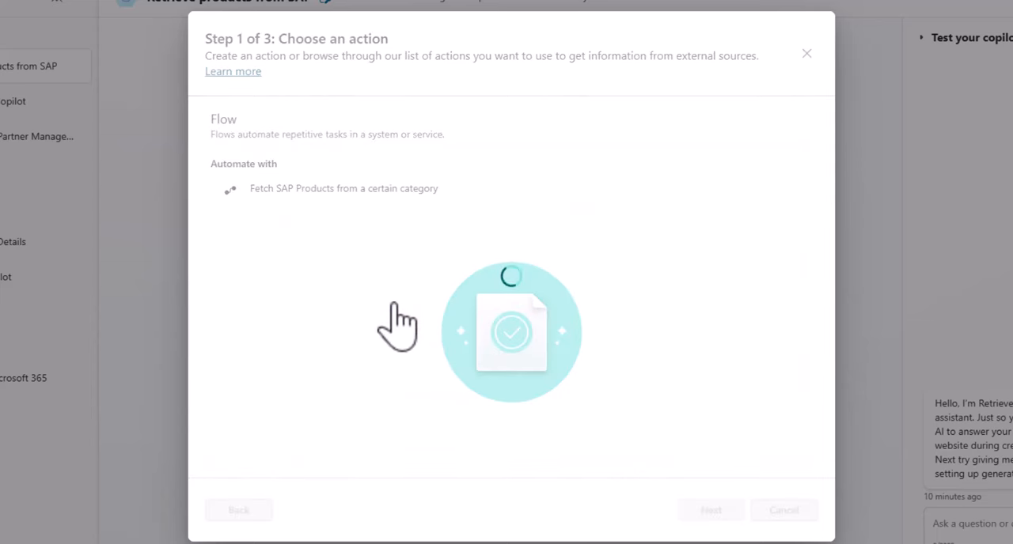
{"action": "left_click", "coordinate": [712, 513]}
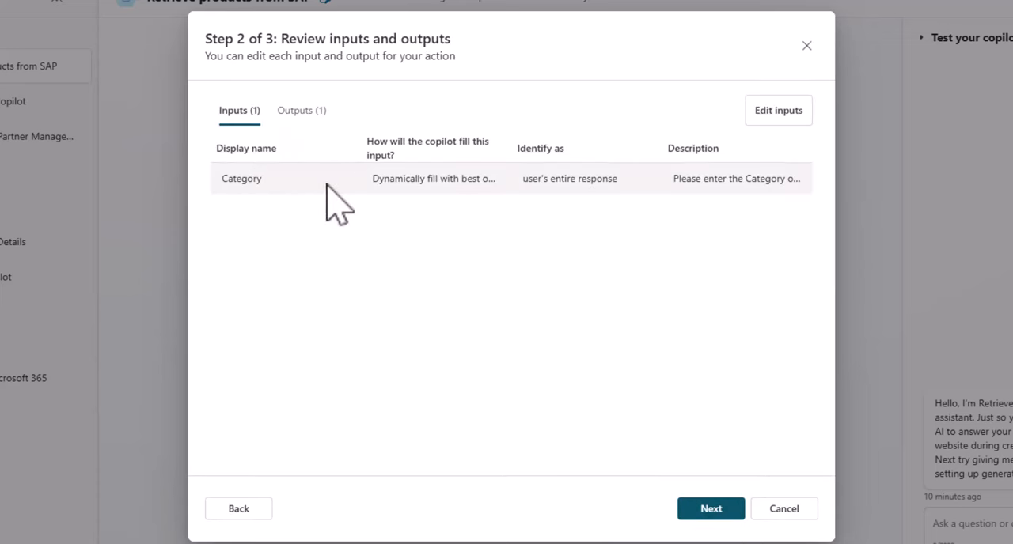
Set the Category input's description to "Product Category. One of the following categories can be used. The name has to be exactly like this:".
{"action": "left_click", "coordinate": [761, 114]}
{"action": "left_click", "coordinate": [369, 298]}
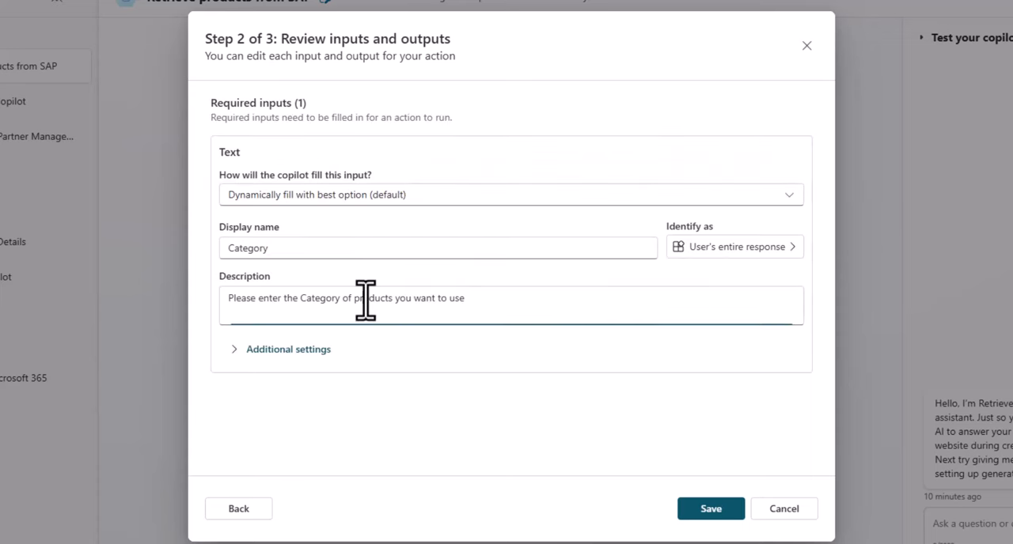
{"action": "left_click_drag", "start_coordinate": [502, 298], "coordinate": [174, 293]}
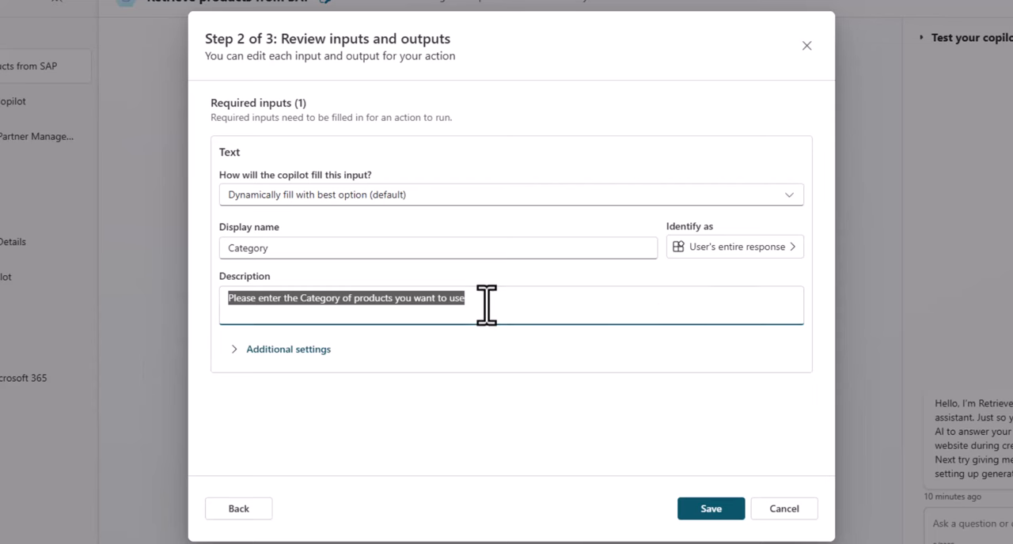
{"action": "type", "text": "Product Category. One of the following categories can be used. The name has to be exactly like this:"}
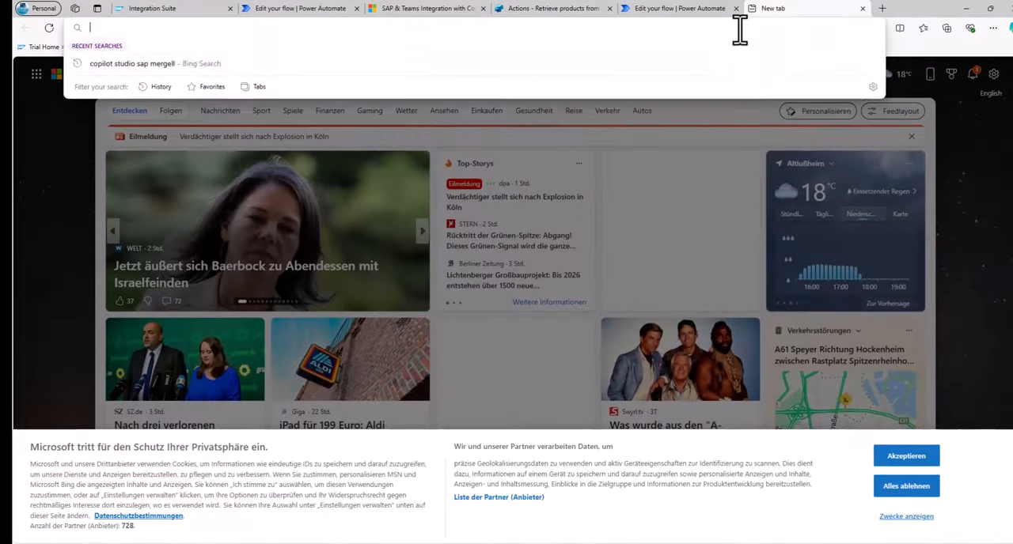
Open the GWSAMPLE_BASIC-Demo21/VH_CategorySet OData address in a new browser tab and examine the category names in its entries.
{"action": "type", "text": "https://demo-msftapim.test01.apimanagement.eu20.hana.ondemand.com/GWSAMPLE_BASIC-Demo21/VH_CategorySet"}
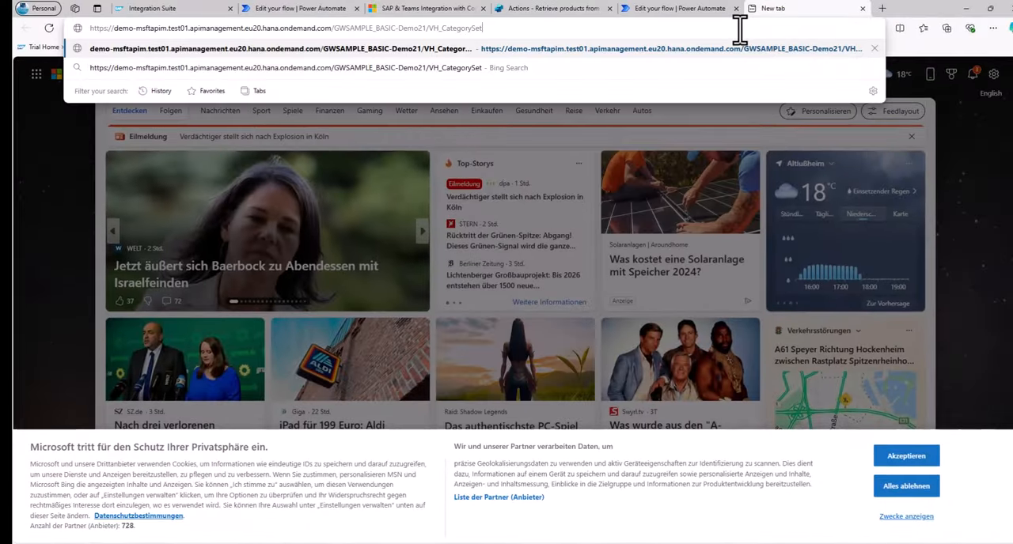
{"action": "key", "text": "Return"}
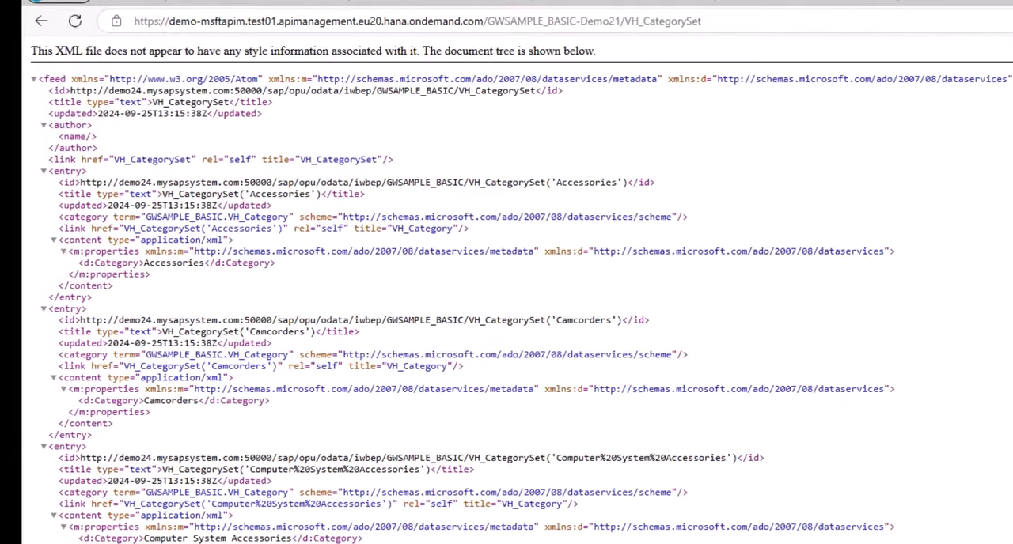
{"action": "left_click_drag", "start_coordinate": [623, 30], "coordinate": [701, 30]}
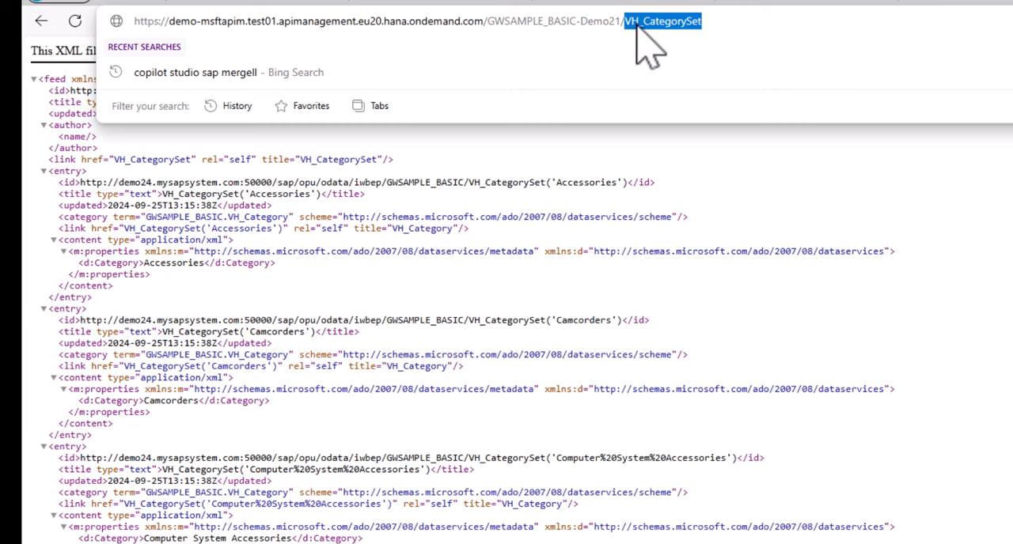
{"action": "double_click", "coordinate": [187, 264]}
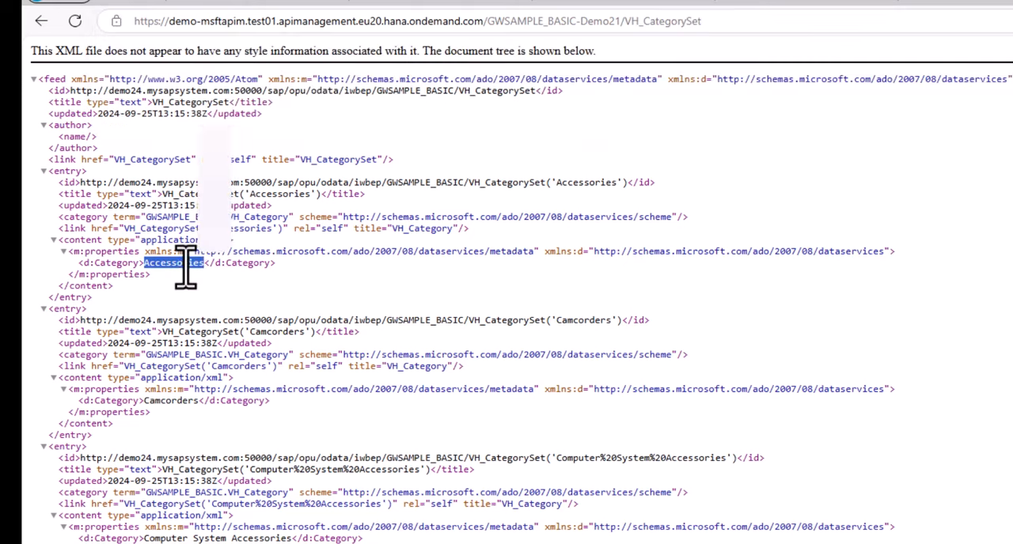
{"action": "double_click", "coordinate": [168, 402]}
{"action": "double_click", "coordinate": [168, 540]}
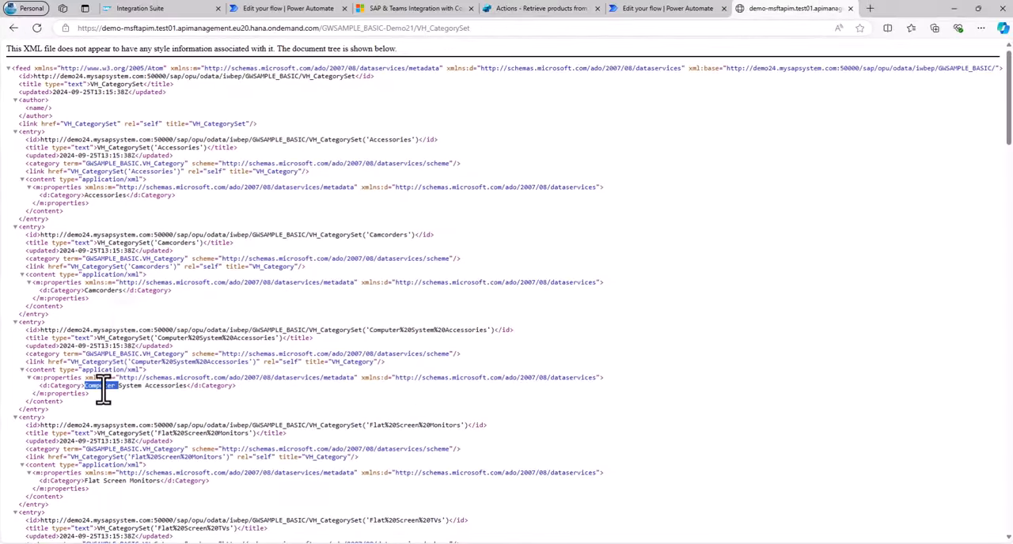
{"action": "double_click", "coordinate": [113, 480]}
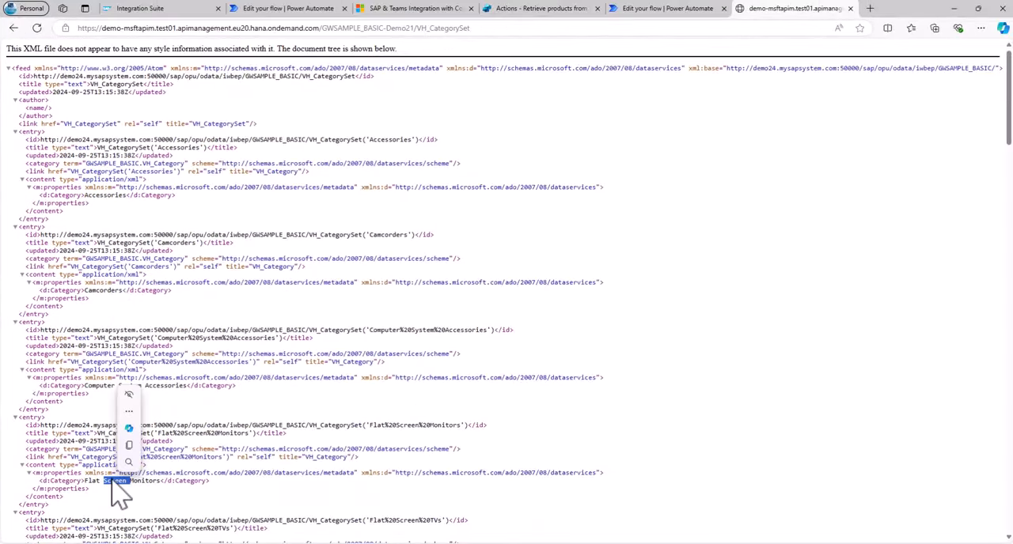
Back in Copilot Studio, append the comma-separated SAP category names, from Accessories to Telecommunications, to the Category input's description and review the full text.
{"action": "left_click", "coordinate": [540, 9]}
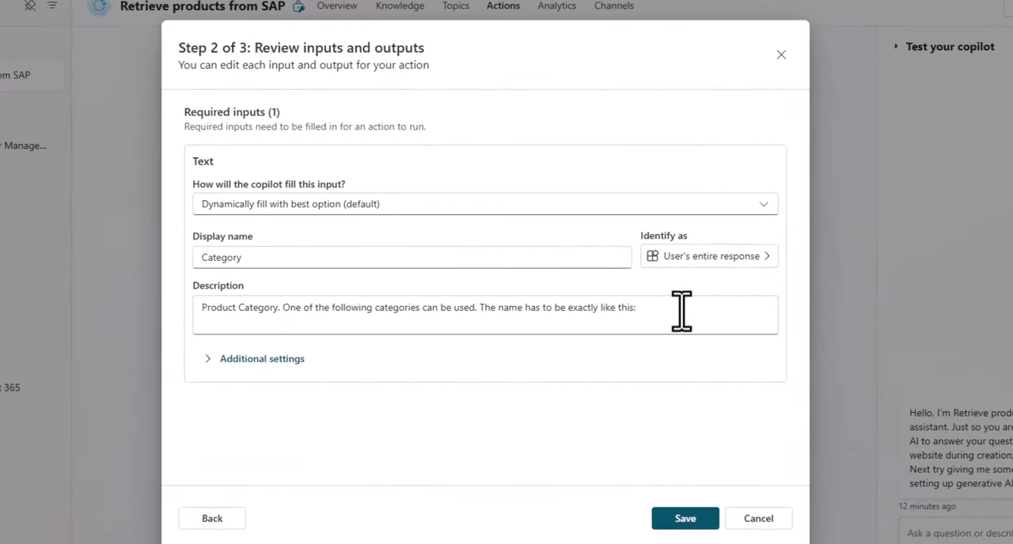
{"action": "key", "text": "ctrl+v"}
{"action": "scroll", "coordinate": [605, 309], "scroll_direction": "up", "scroll_amount": 3}
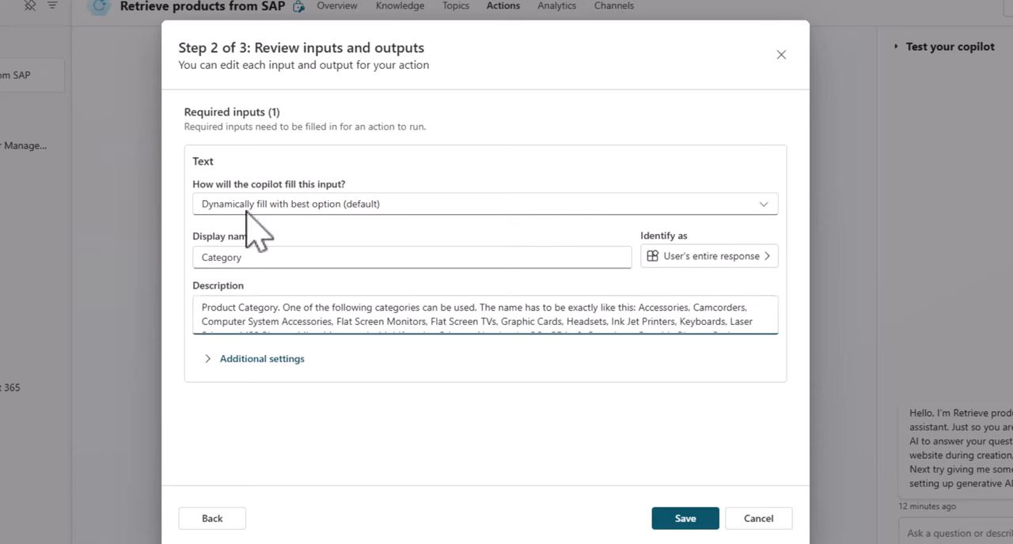
{"action": "left_click_drag", "start_coordinate": [201, 313], "coordinate": [258, 308]}
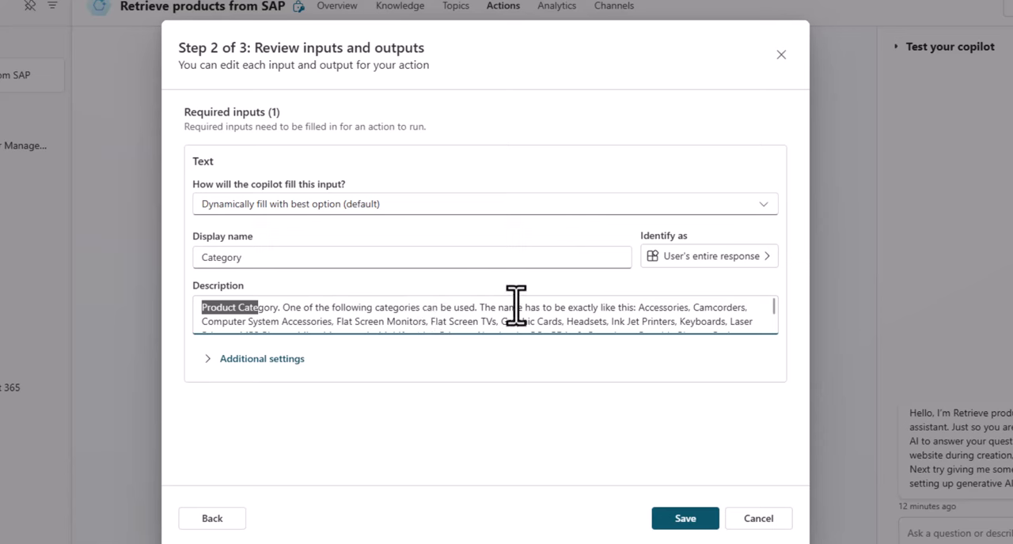
{"action": "scroll", "coordinate": [704, 317], "scroll_direction": "down", "scroll_amount": 1}
{"action": "scroll", "coordinate": [705, 316], "scroll_direction": "down", "scroll_amount": 1}
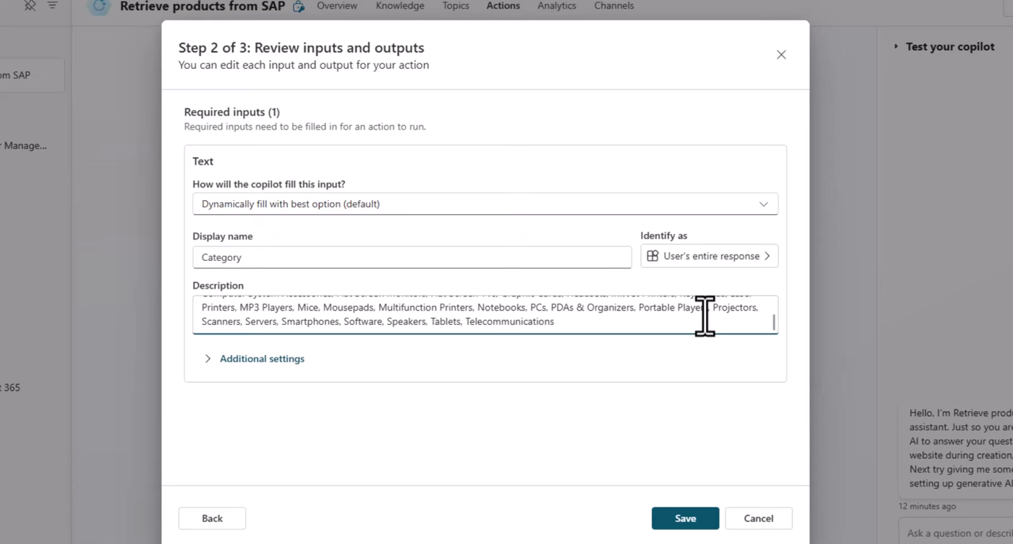
Describe the ListOfProducts output as a "List of SAP Products for a provided product category", returned as HTML table with ProductID, Category, Name, Description and Price.
{"action": "left_click", "coordinate": [685, 518]}
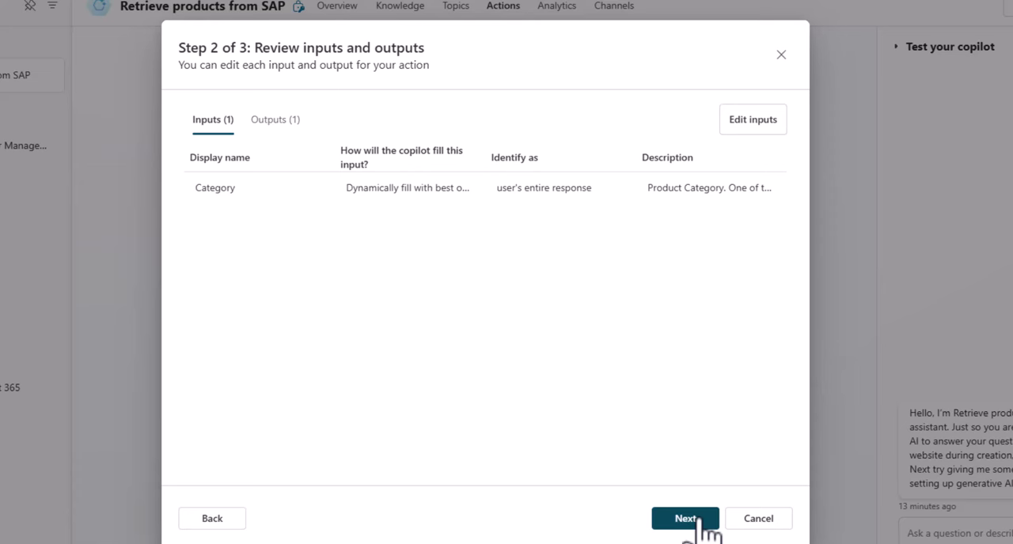
{"action": "left_click", "coordinate": [275, 125]}
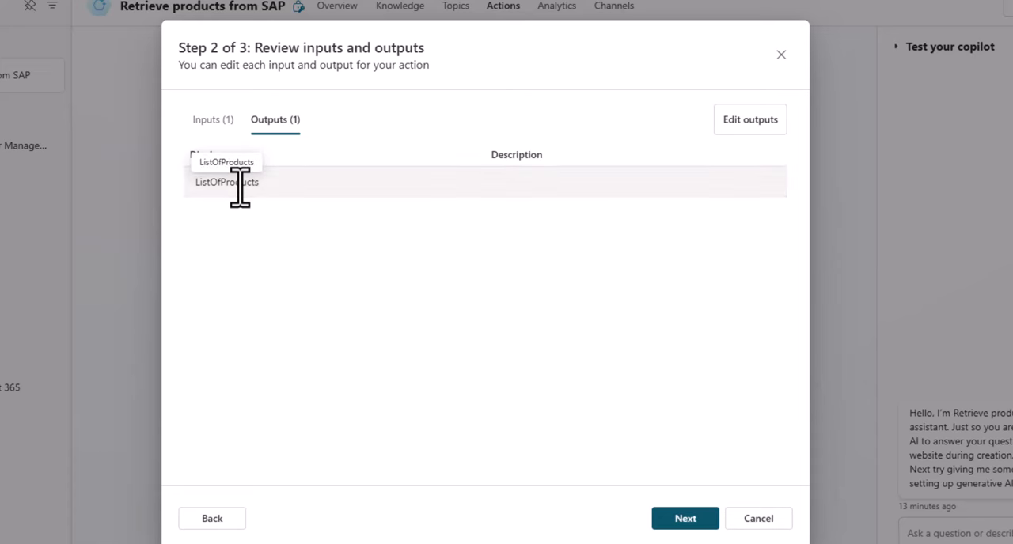
{"action": "left_click", "coordinate": [770, 120]}
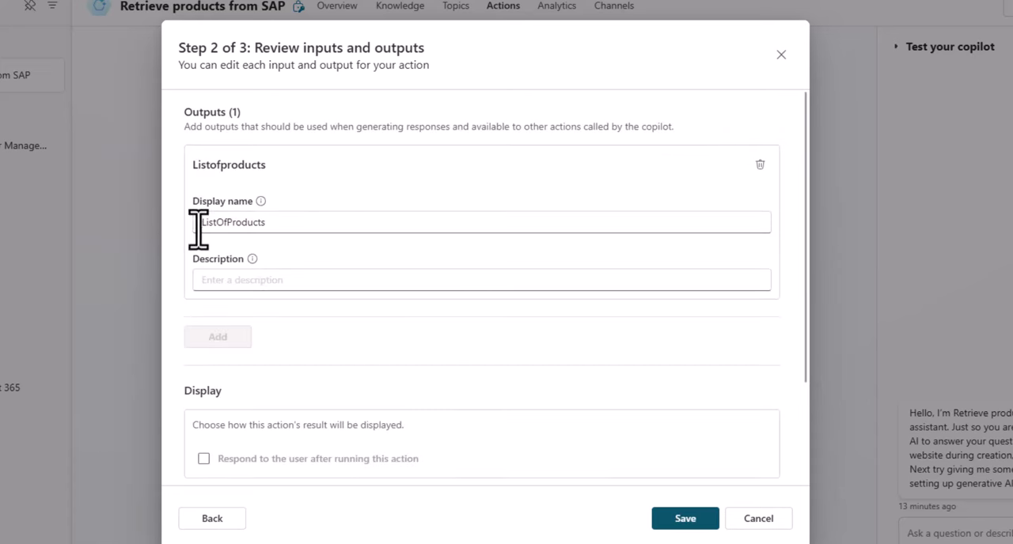
{"action": "left_click", "coordinate": [256, 278]}
{"action": "key", "text": "ctrl+v"}
{"action": "type", "text": "."}
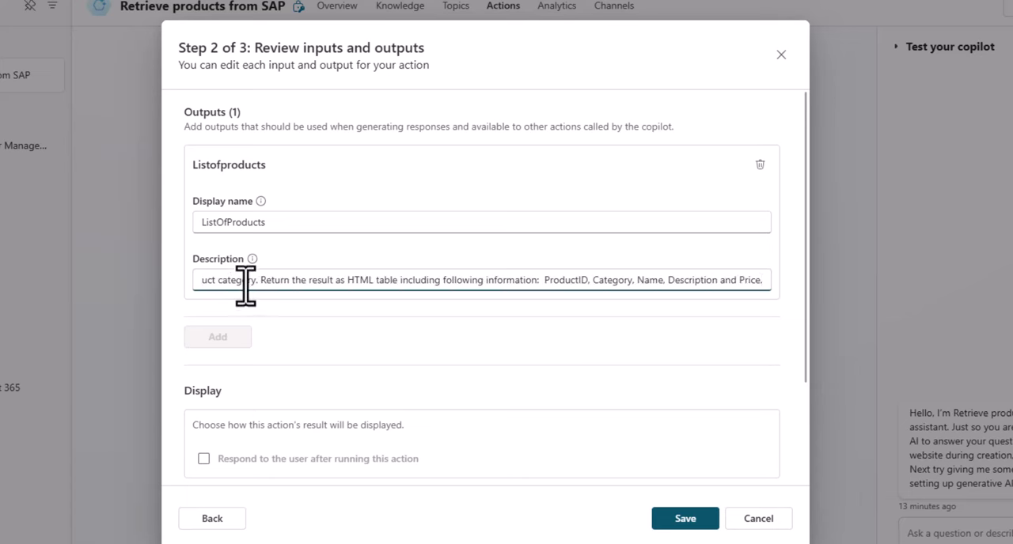
Review the output description's HTML table fields, save the output and continue to the action's final review.
{"action": "key", "text": "Home"}
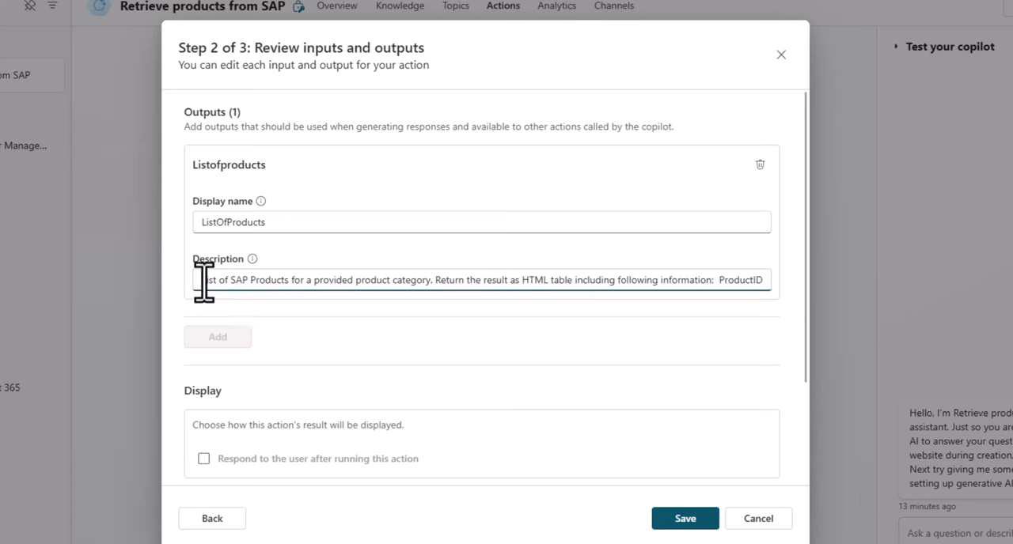
{"action": "left_click_drag", "start_coordinate": [207, 281], "coordinate": [776, 301]}
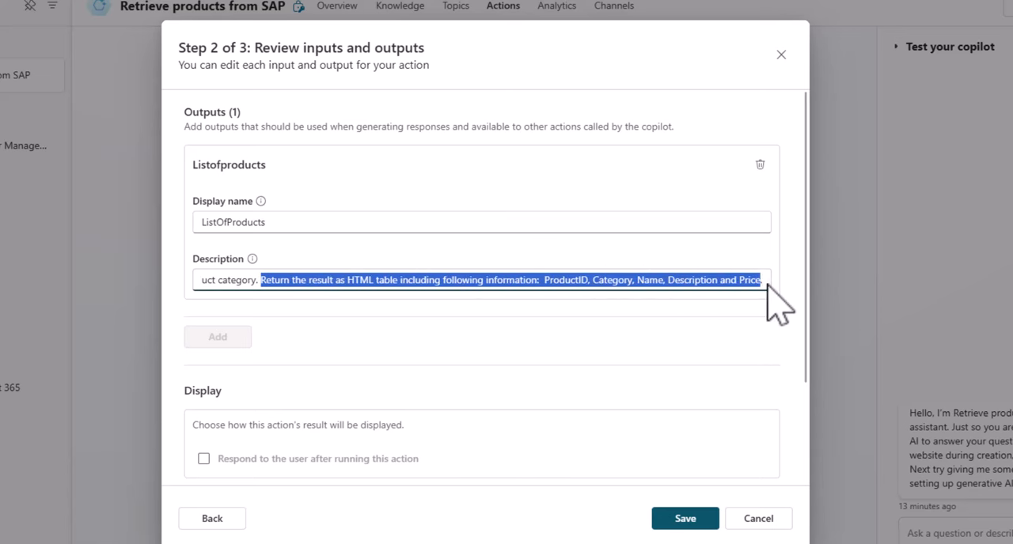
{"action": "double_click", "coordinate": [565, 285]}
{"action": "double_click", "coordinate": [614, 283]}
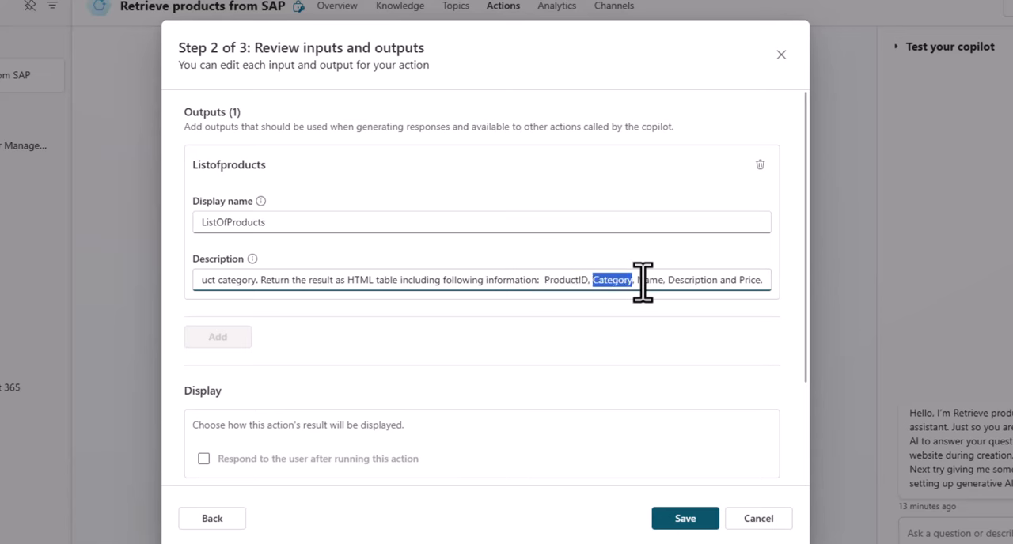
{"action": "left_click", "coordinate": [645, 283]}
{"action": "left_click", "coordinate": [711, 283]}
{"action": "double_click", "coordinate": [751, 283]}
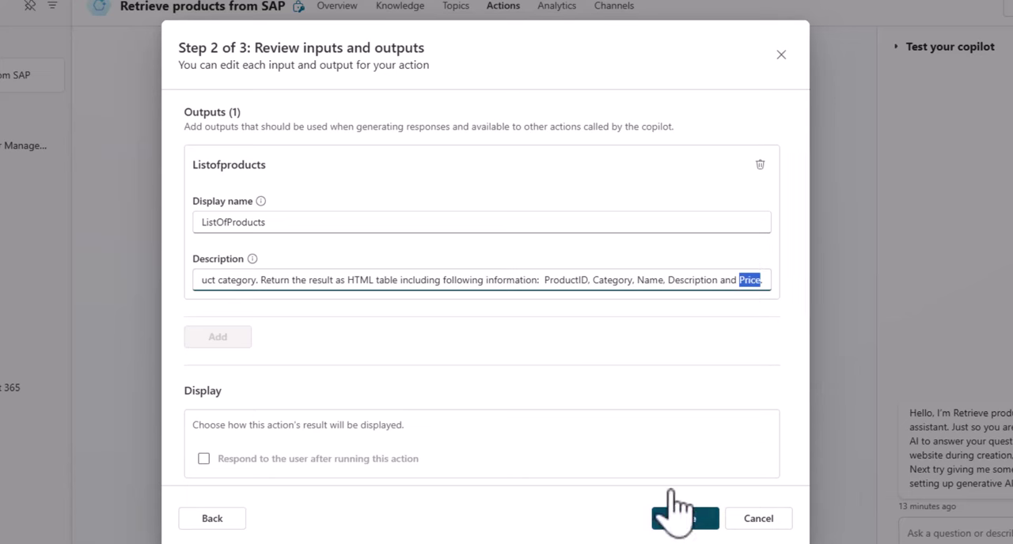
{"action": "left_click", "coordinate": [679, 518]}
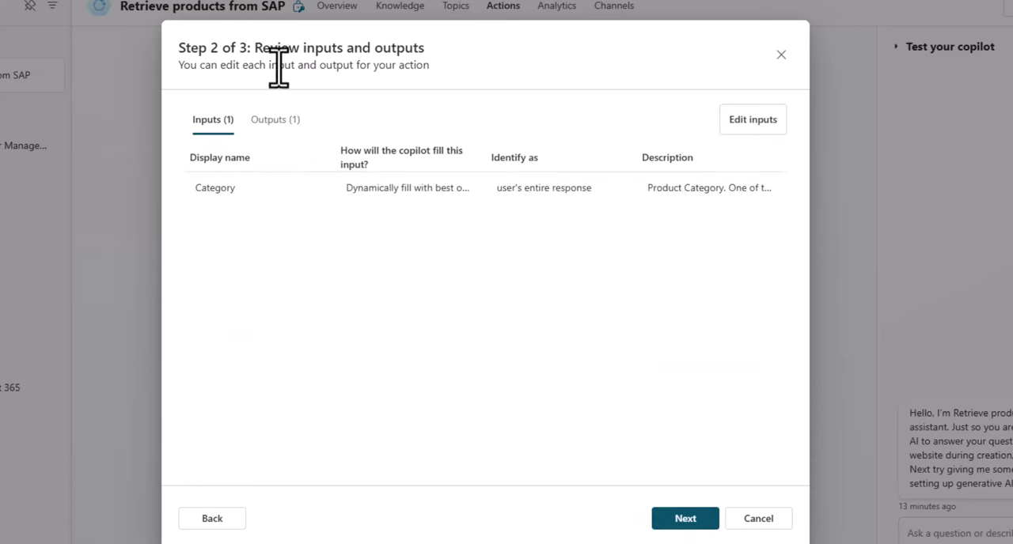
{"action": "left_click", "coordinate": [698, 520]}
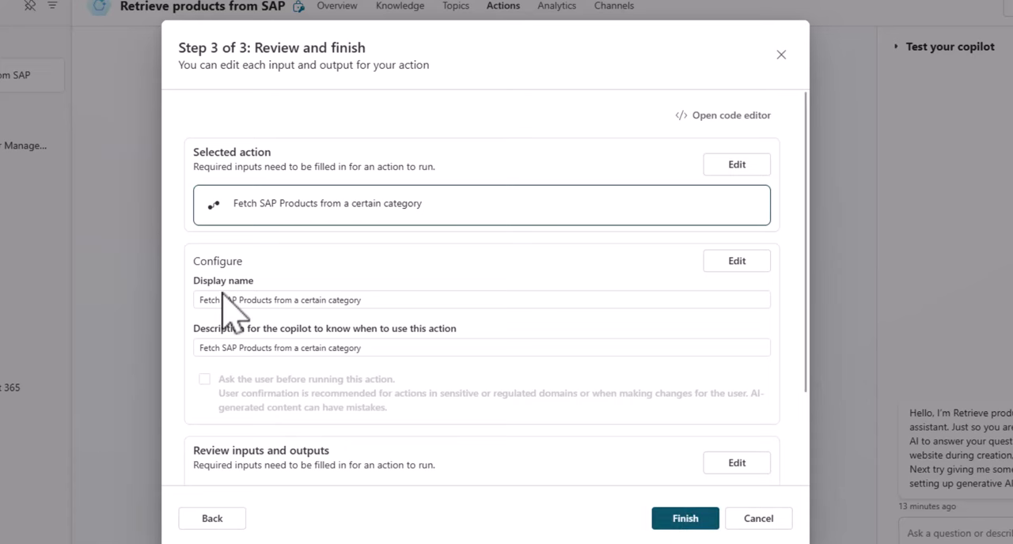
Describe the action as getting SAP products for a user-provided category in an HTML table of ProductID, Category, Name, Description and Price, and finish adding it.
{"action": "scroll", "coordinate": [265, 360], "scroll_direction": "down", "scroll_amount": 1}
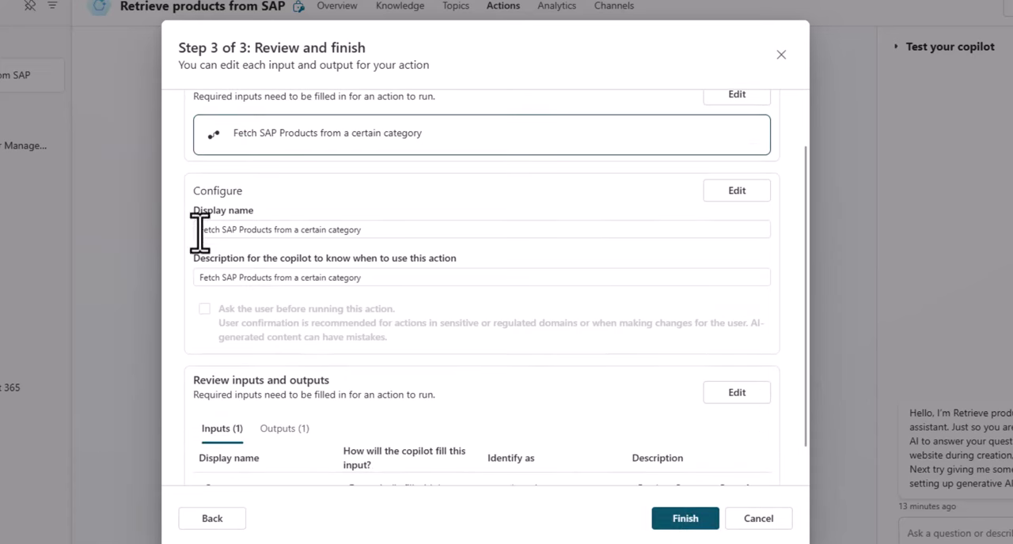
{"action": "left_click_drag", "start_coordinate": [199, 229], "coordinate": [396, 237]}
{"action": "left_click_drag", "start_coordinate": [268, 278], "coordinate": [222, 277]}
{"action": "left_click", "coordinate": [740, 192]}
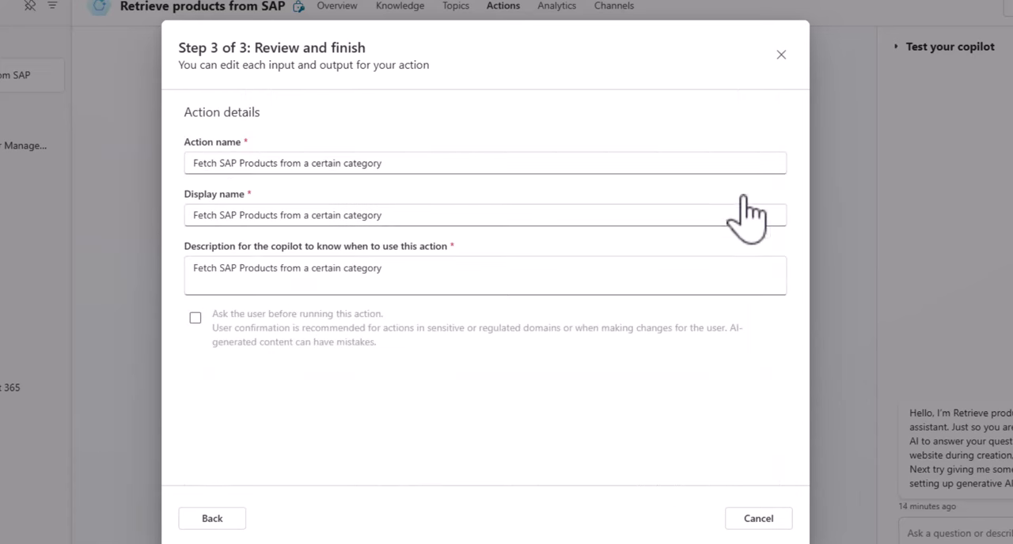
{"action": "left_click", "coordinate": [409, 268]}
{"action": "left_click_drag", "start_coordinate": [411, 269], "coordinate": [133, 273]}
{"action": "type", "text": "Get a list of Products from SAP. The user can ask for product, needs to provide a certain category and a list of products in an HTML table format are returned. The table contains the proerties of ProductID, Category, Name, Description and Price."}
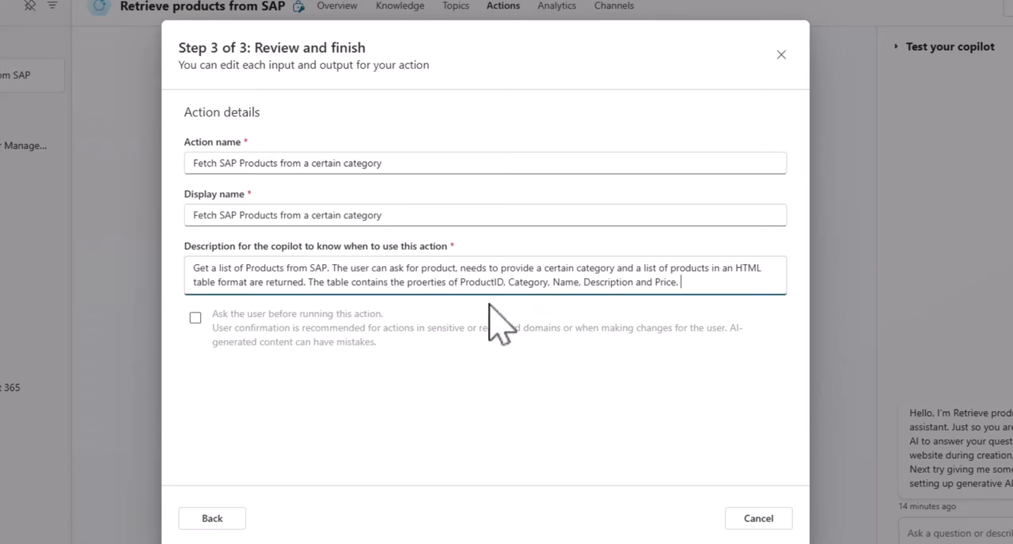
{"action": "left_click", "coordinate": [211, 520]}
{"action": "scroll", "coordinate": [581, 363], "scroll_direction": "down", "scroll_amount": 2}
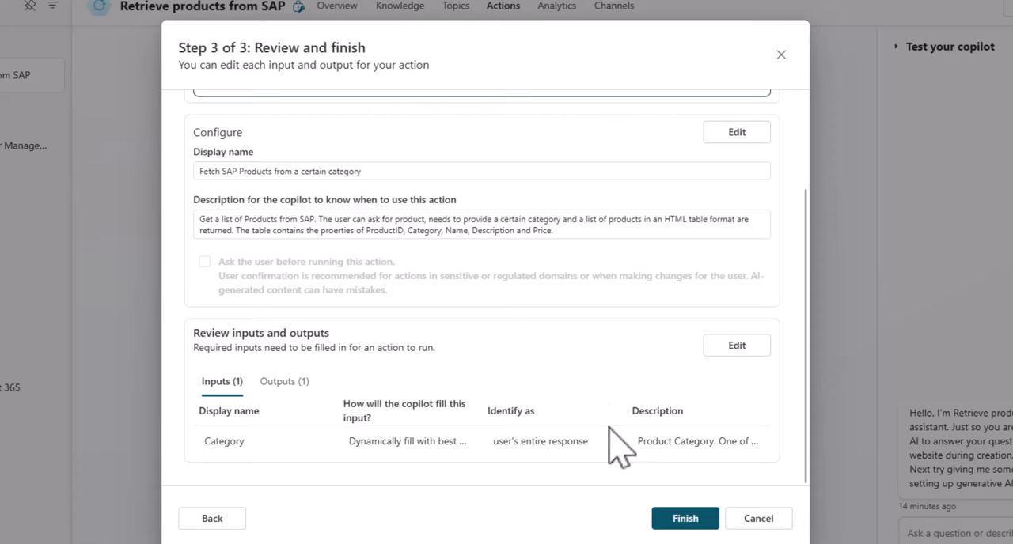
{"action": "left_click", "coordinate": [682, 518]}
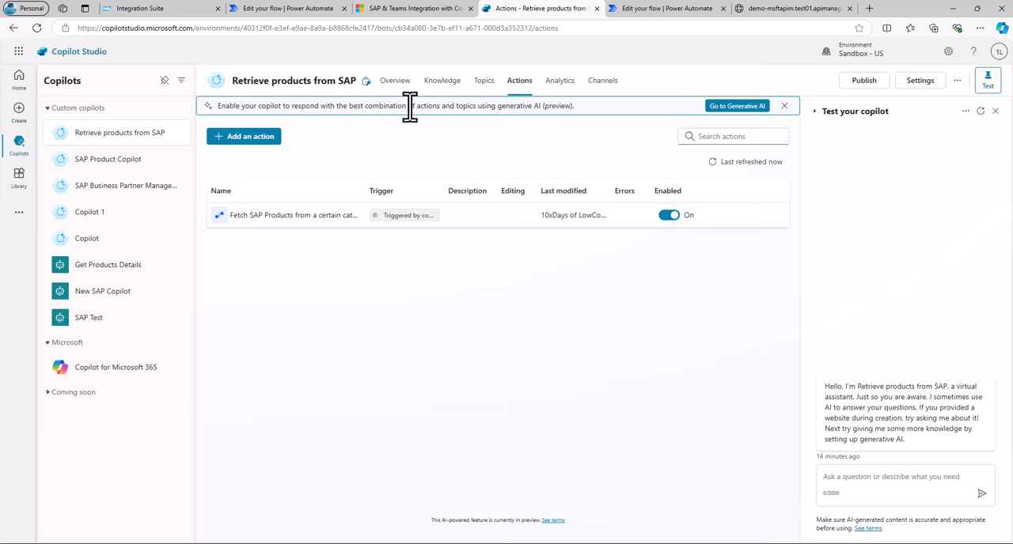
Set the copilot's conversation mode to Generative (preview), save the generative AI settings and return to the copilot.
{"action": "left_click", "coordinate": [742, 109]}
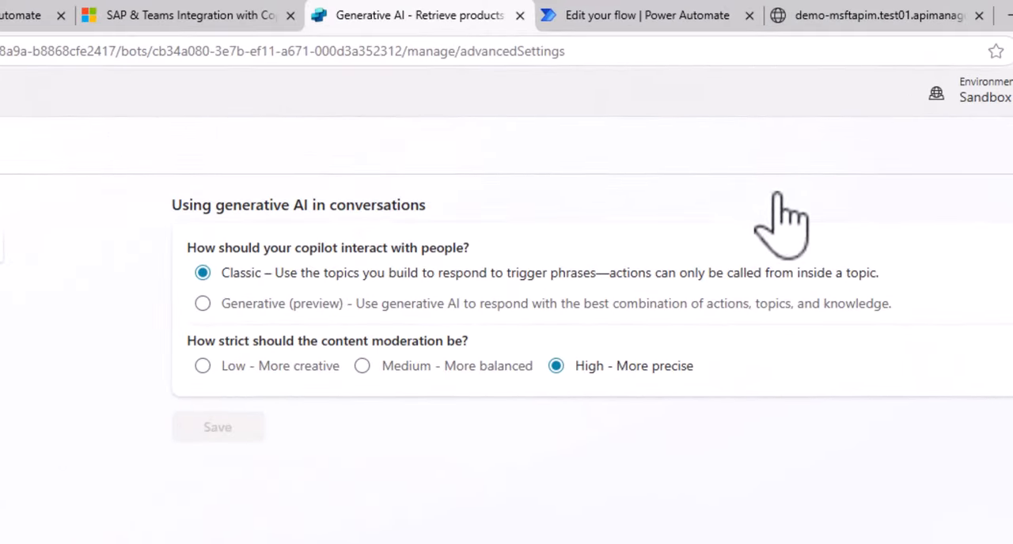
{"action": "left_click", "coordinate": [203, 304]}
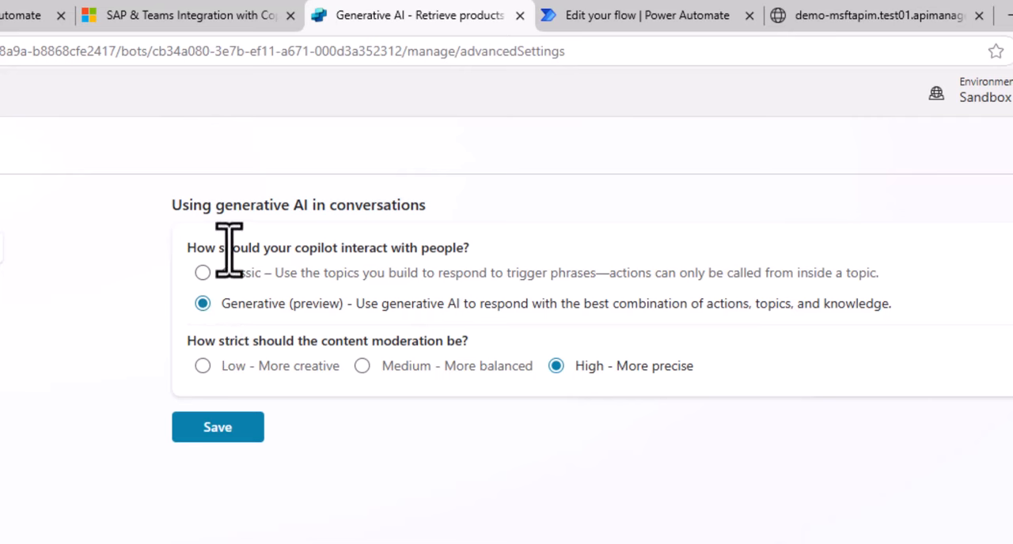
{"action": "left_click_drag", "start_coordinate": [231, 247], "coordinate": [484, 256]}
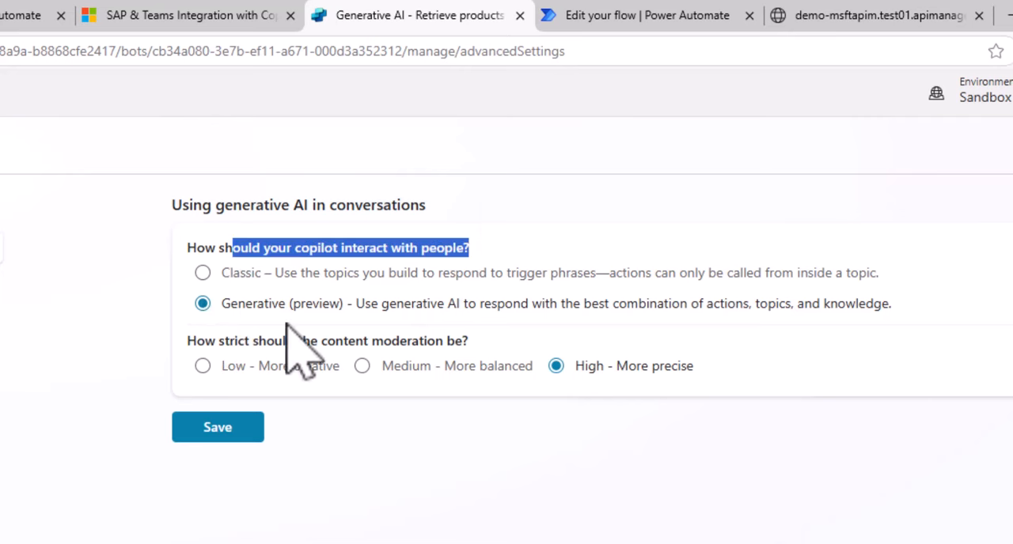
{"action": "left_click", "coordinate": [220, 430]}
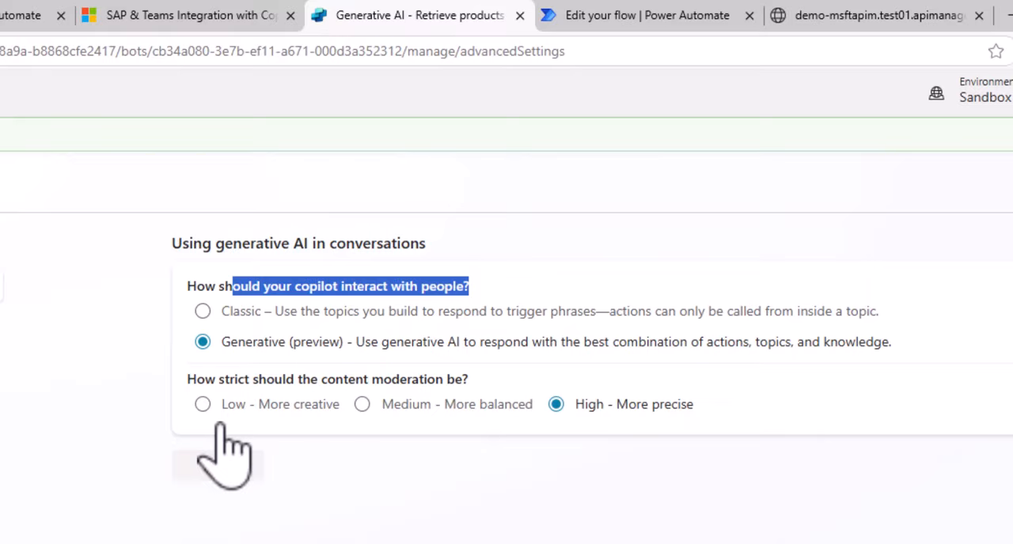
{"action": "left_click", "coordinate": [995, 73]}
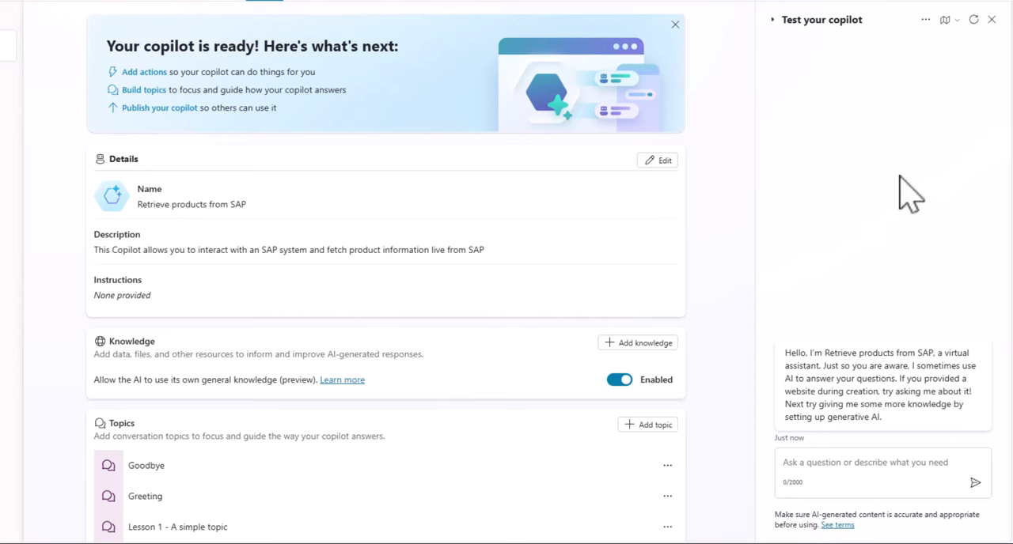
Turn on the conversation map for testing the copilot.
{"action": "left_click", "coordinate": [944, 20]}
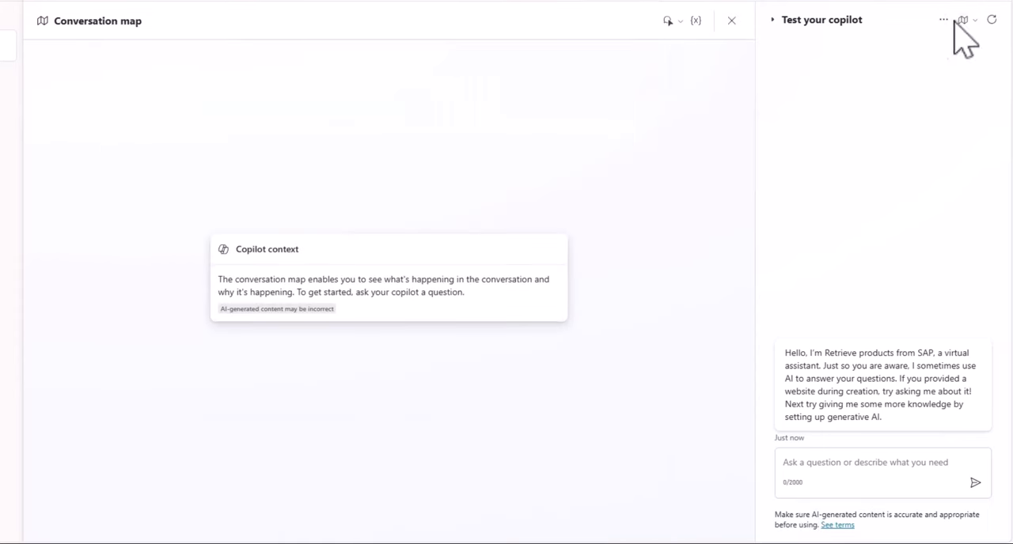
{"action": "left_click", "coordinate": [973, 20]}
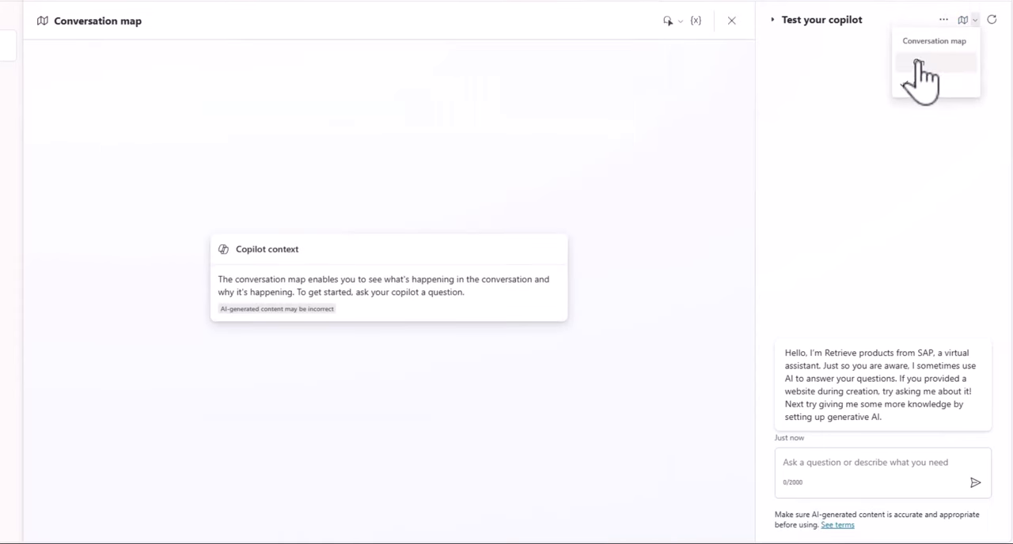
{"action": "left_click", "coordinate": [932, 63]}
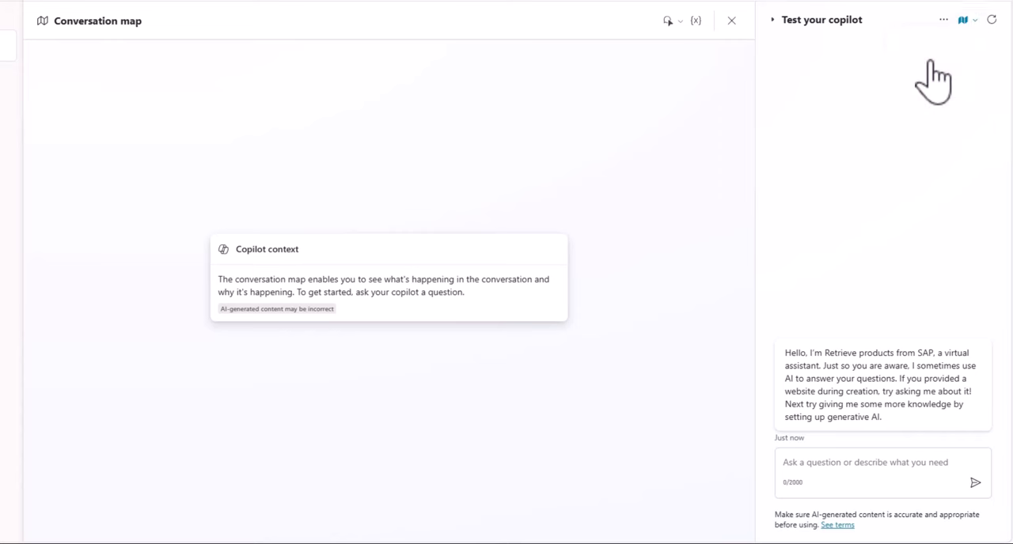
Ask the test copilot "Show me products from the SAP system" and answer its category question with "Camcorders".
{"action": "left_click", "coordinate": [798, 463]}
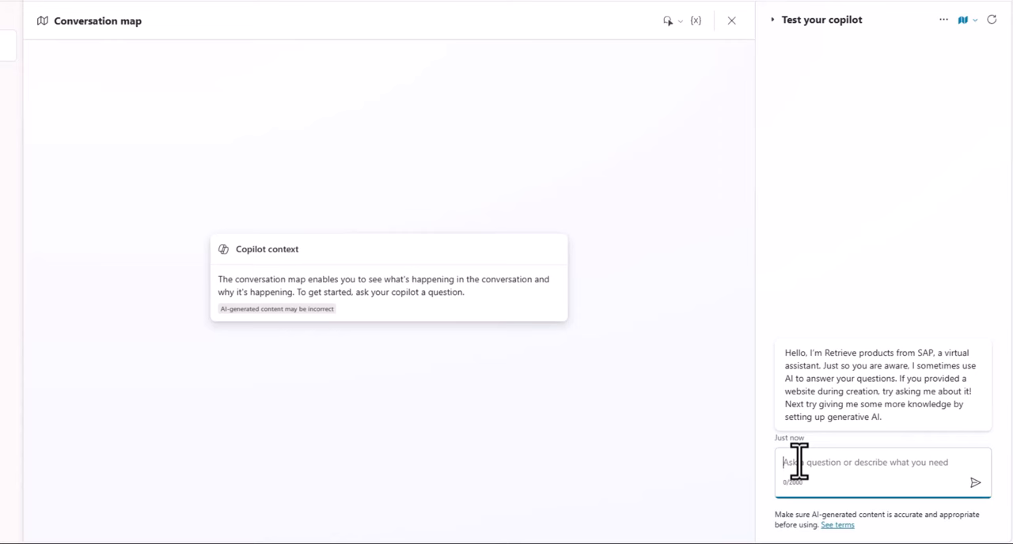
{"action": "type", "text": "Show me products from the SAP"}
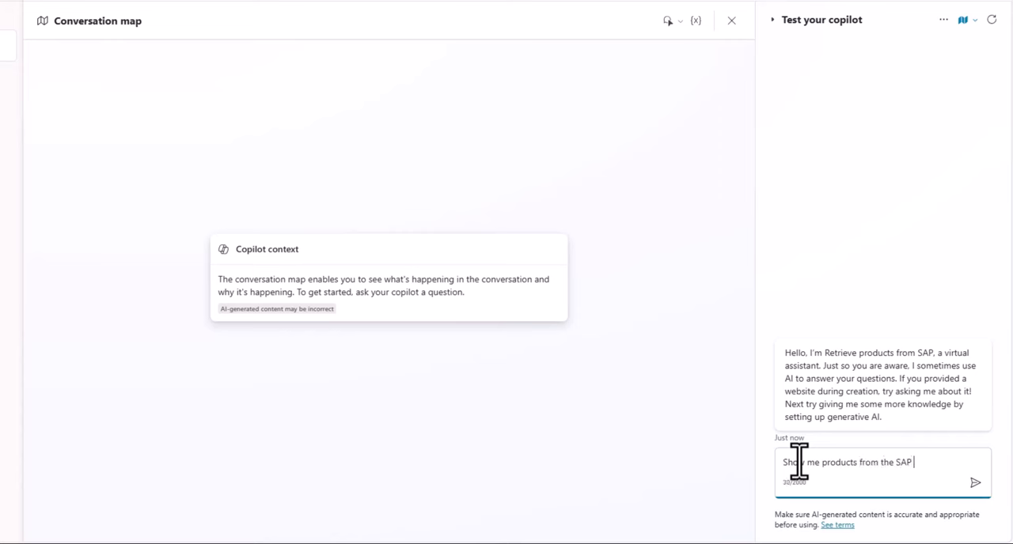
{"action": "type", "text": " system"}
{"action": "key", "text": "Return"}
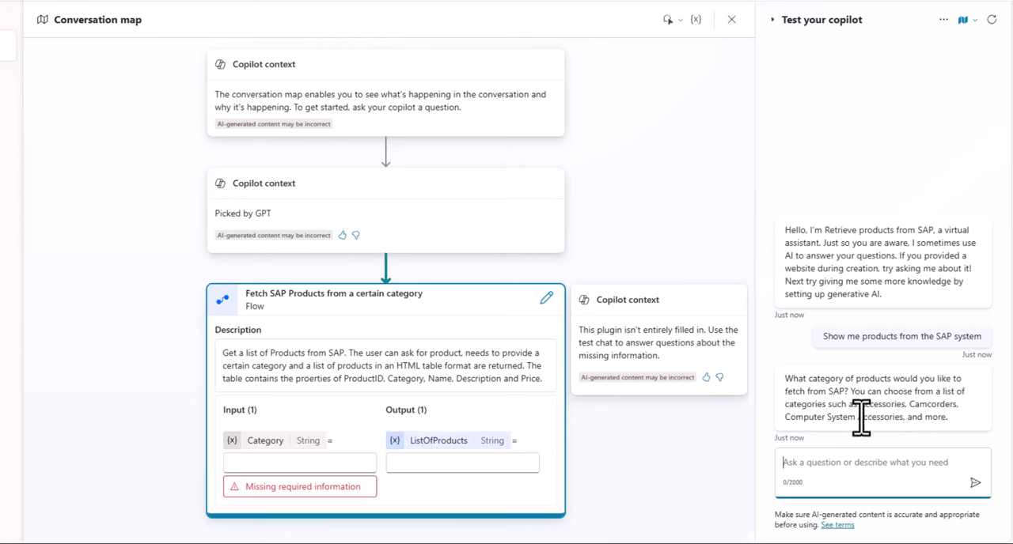
{"action": "double_click", "coordinate": [930, 404]}
{"action": "key", "text": "ctrl+c"}
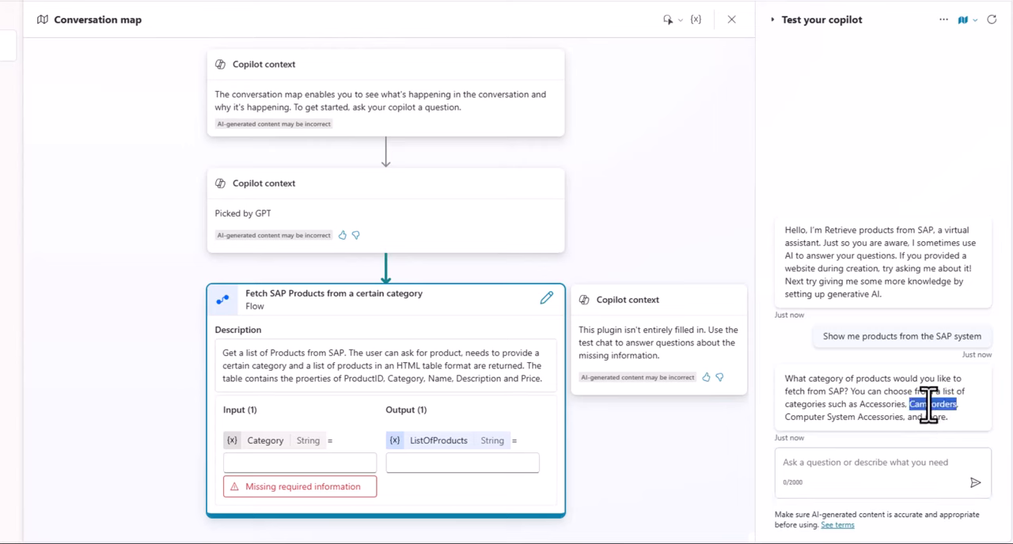
{"action": "left_click", "coordinate": [847, 467]}
{"action": "key", "text": "ctrl+v"}
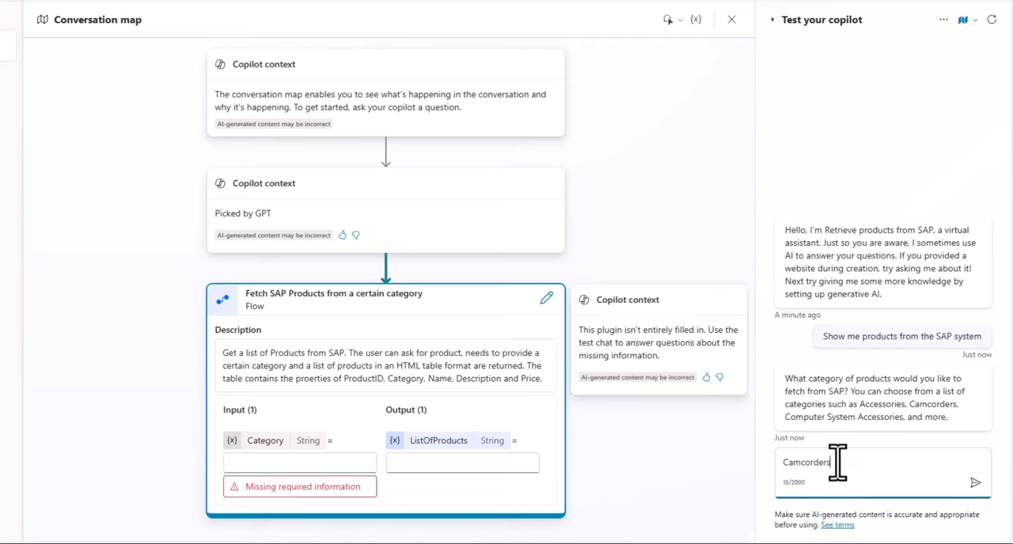
{"action": "left_click", "coordinate": [976, 485]}
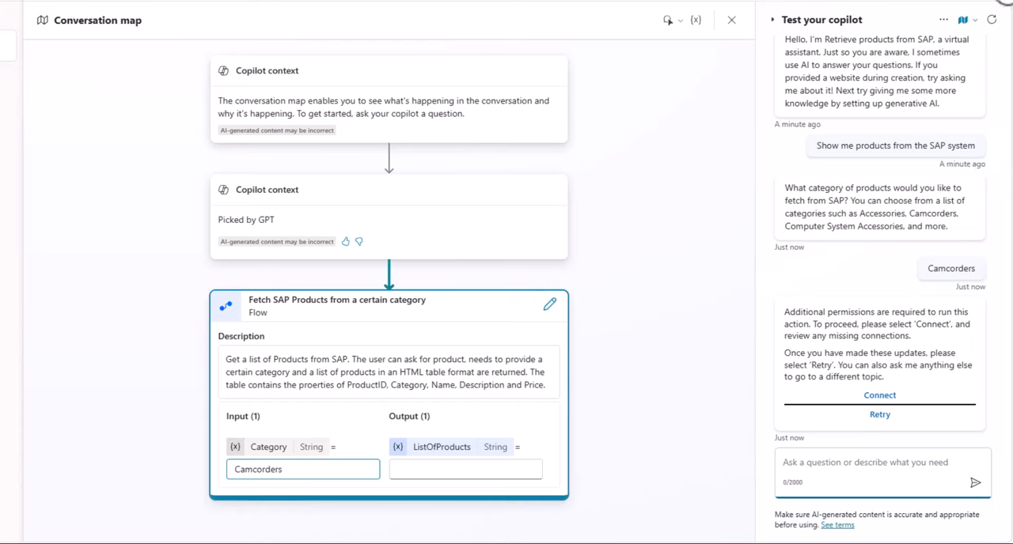
Connect the "Fetch SAP Products from a certain category" flow using the on-prem S4H-D21 SAP OData connection and return to the test conversation.
{"action": "left_click", "coordinate": [881, 400]}
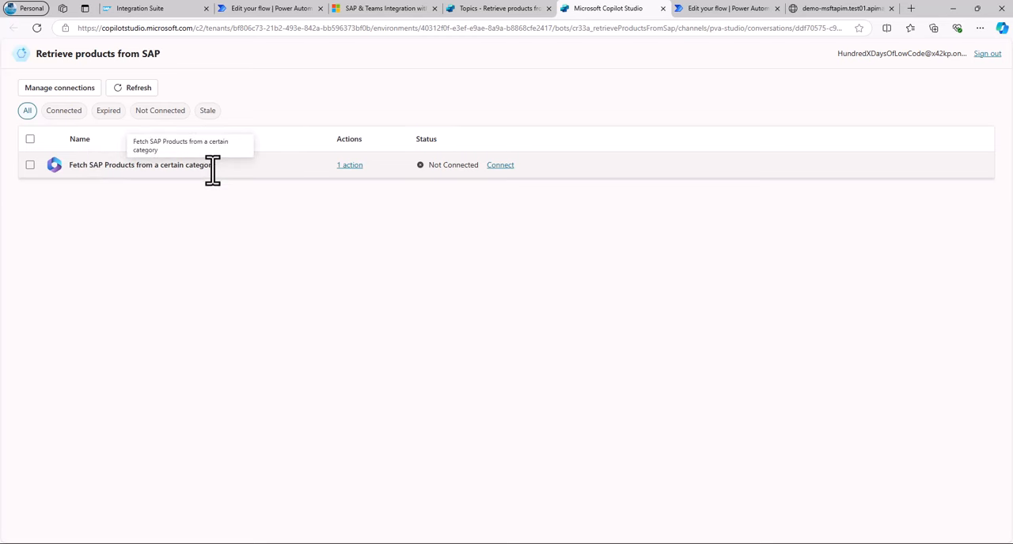
{"action": "left_click", "coordinate": [500, 166]}
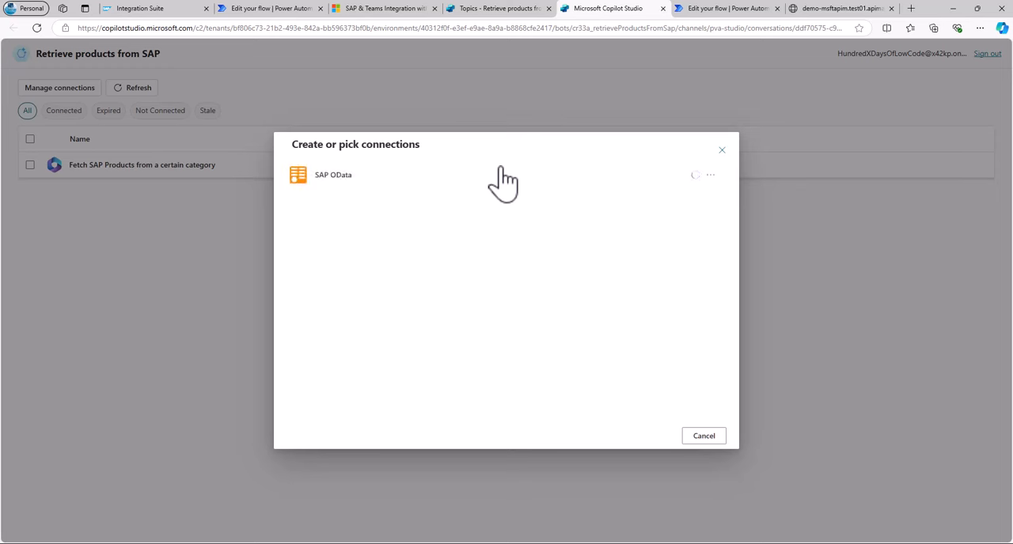
{"action": "left_click", "coordinate": [710, 177]}
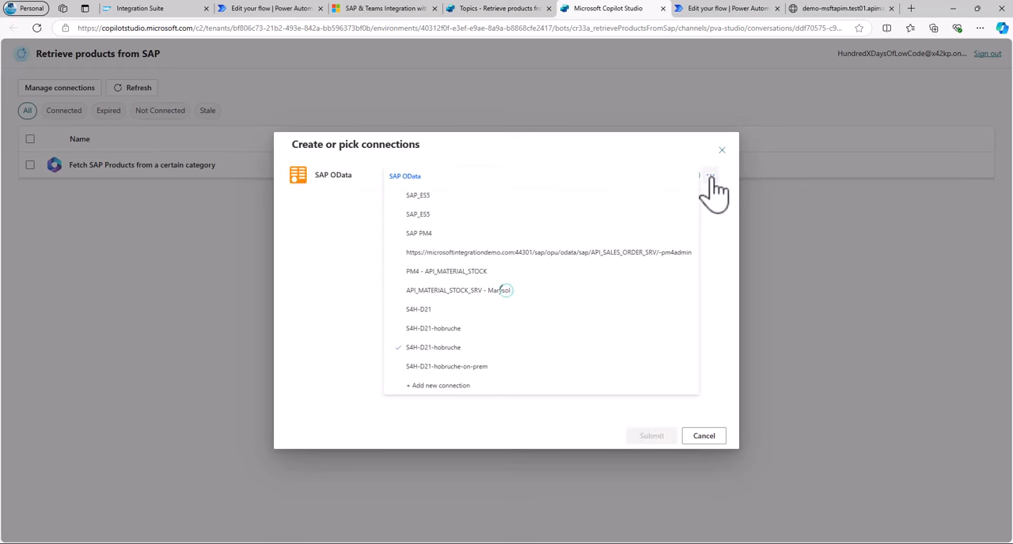
{"action": "left_click", "coordinate": [451, 368]}
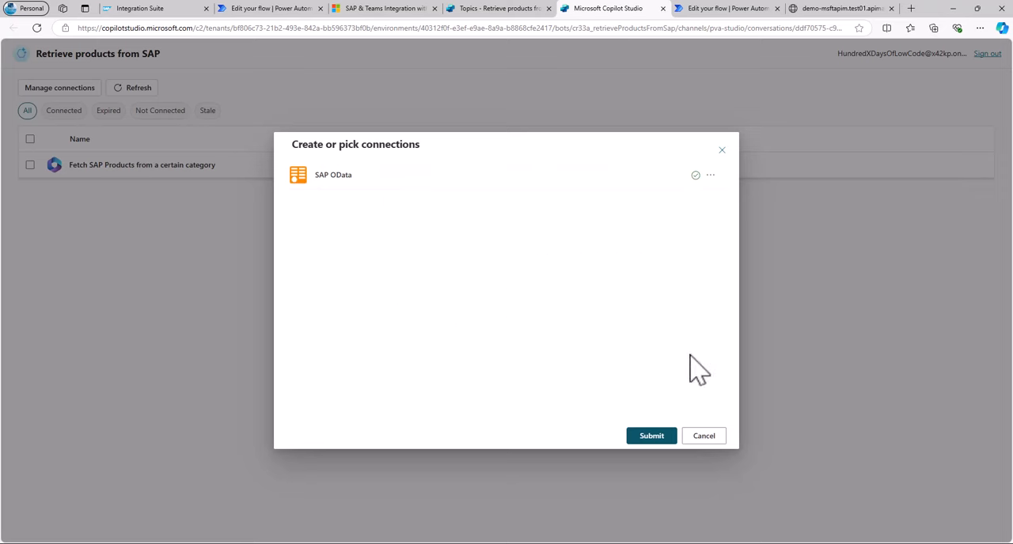
{"action": "left_click", "coordinate": [651, 438]}
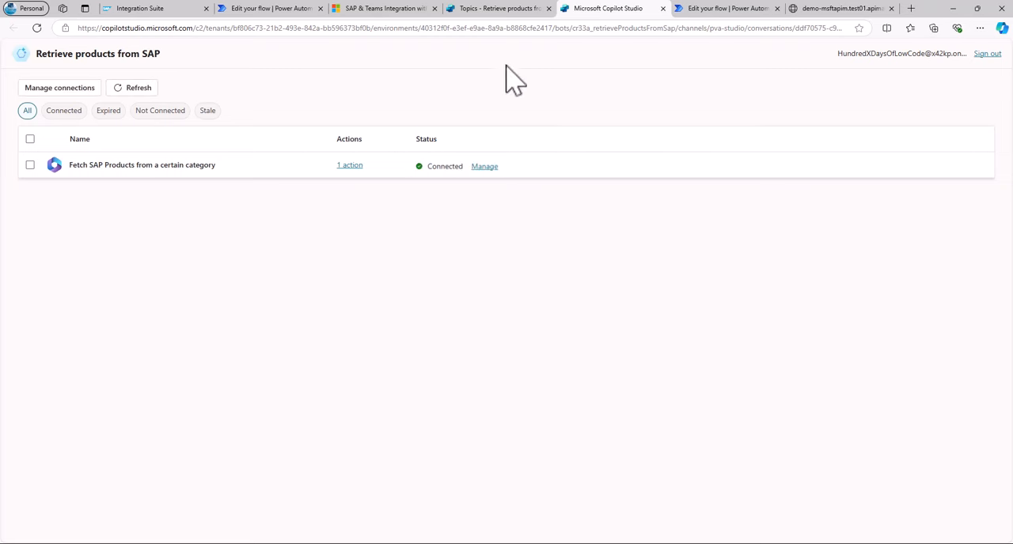
{"action": "left_click", "coordinate": [490, 9]}
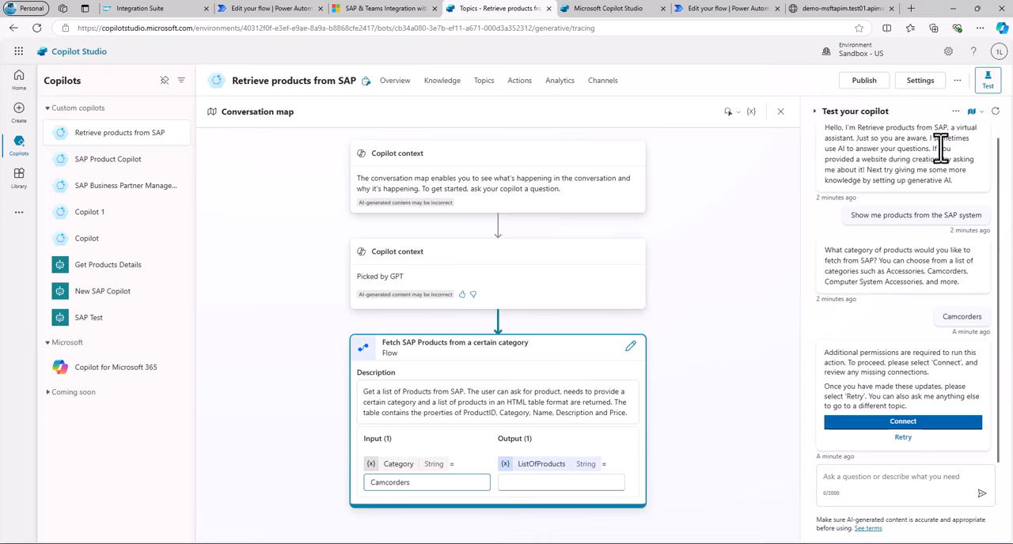
Start a new test conversation and ask the copilot "show me products from the SAP system".
{"action": "left_click", "coordinate": [995, 112]}
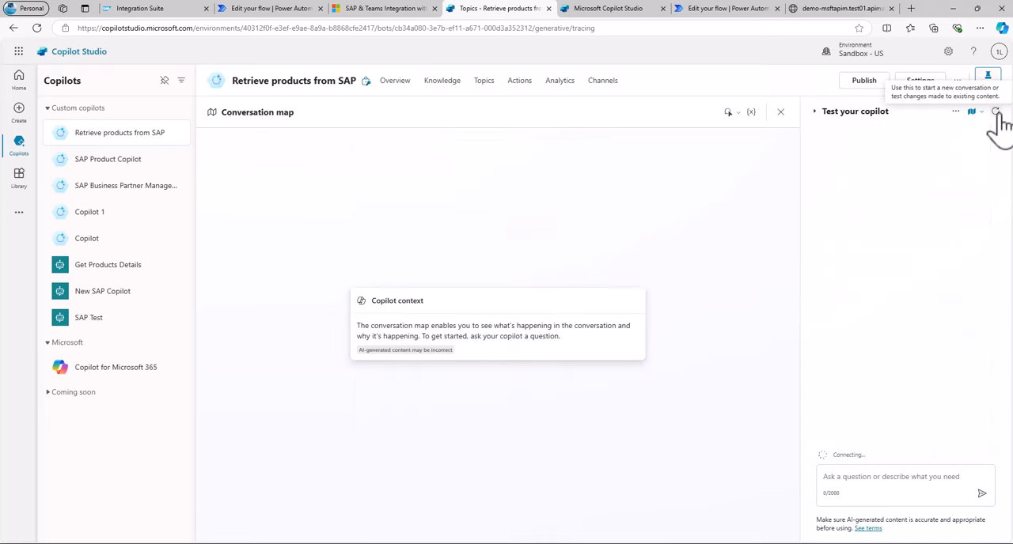
{"action": "left_click", "coordinate": [855, 475]}
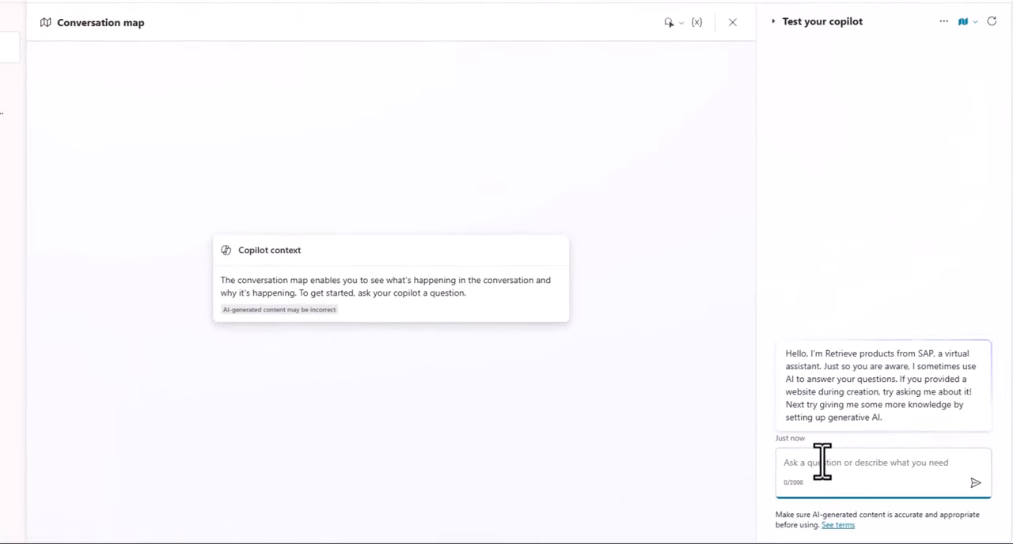
{"action": "type", "text": "show me pro"}
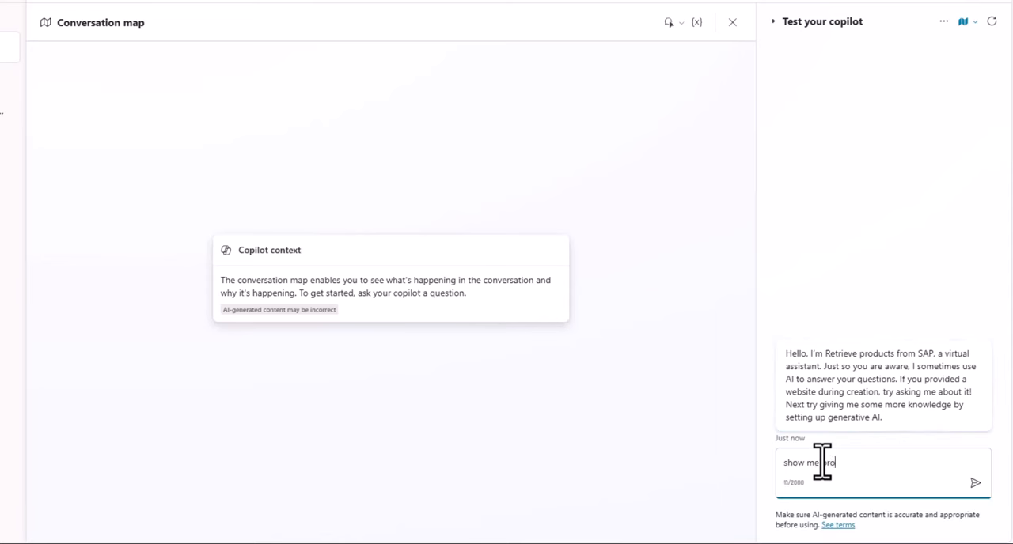
{"action": "type", "text": "ducts from the SAP system"}
{"action": "key", "text": "Return"}
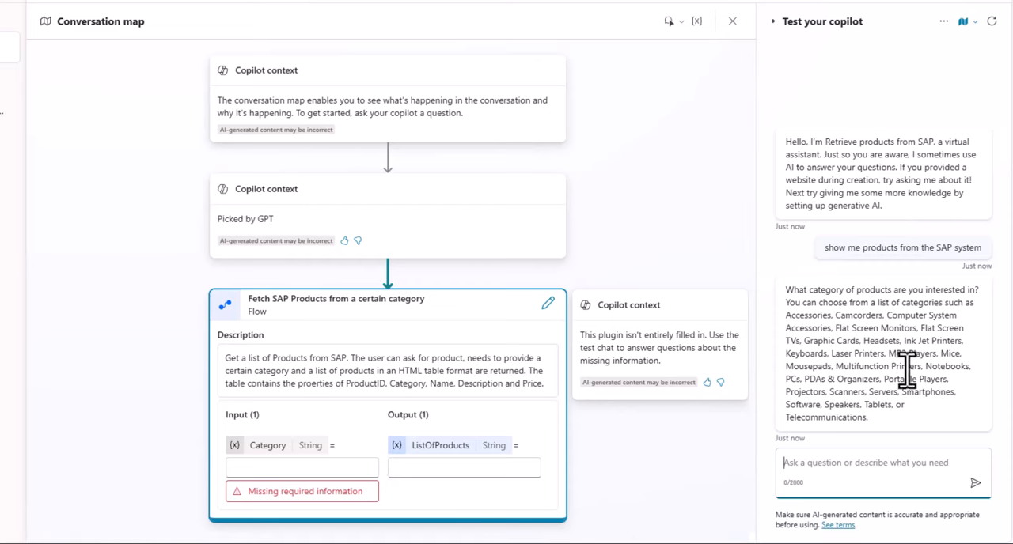
Answer the copilot's category question with "Camcorders" and inspect the flow's ListOfProducts output in the conversation map.
{"action": "double_click", "coordinate": [858, 315]}
{"action": "key", "text": "ctrl+c"}
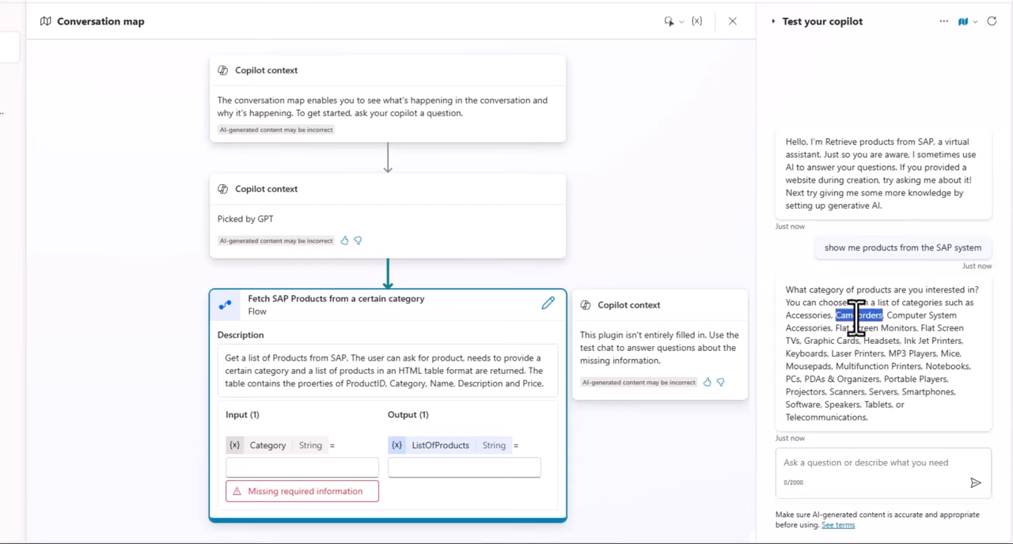
{"action": "left_click", "coordinate": [831, 467]}
{"action": "key", "text": "ctrl+v"}
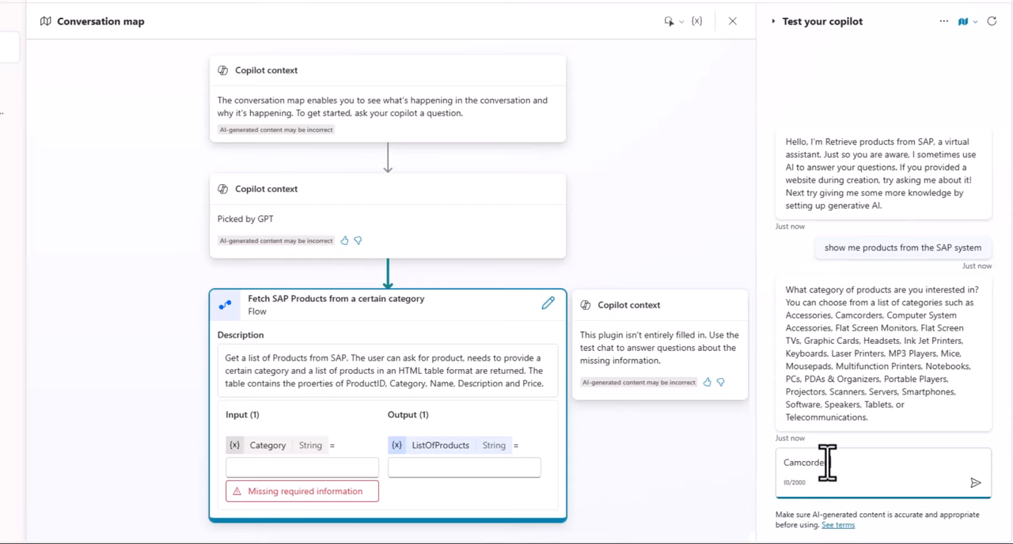
{"action": "left_click", "coordinate": [976, 484]}
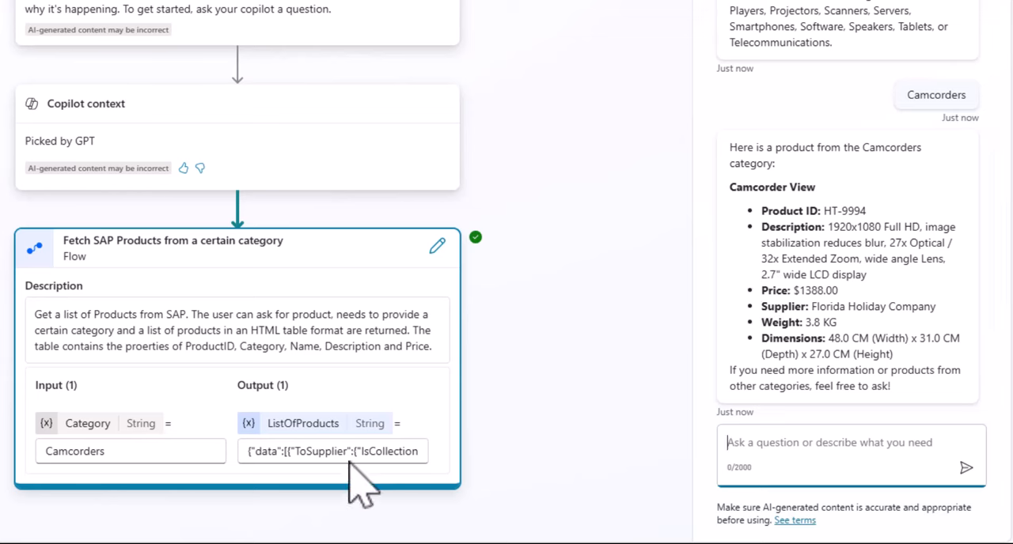
{"action": "left_click_drag", "start_coordinate": [340, 451], "coordinate": [400, 467]}
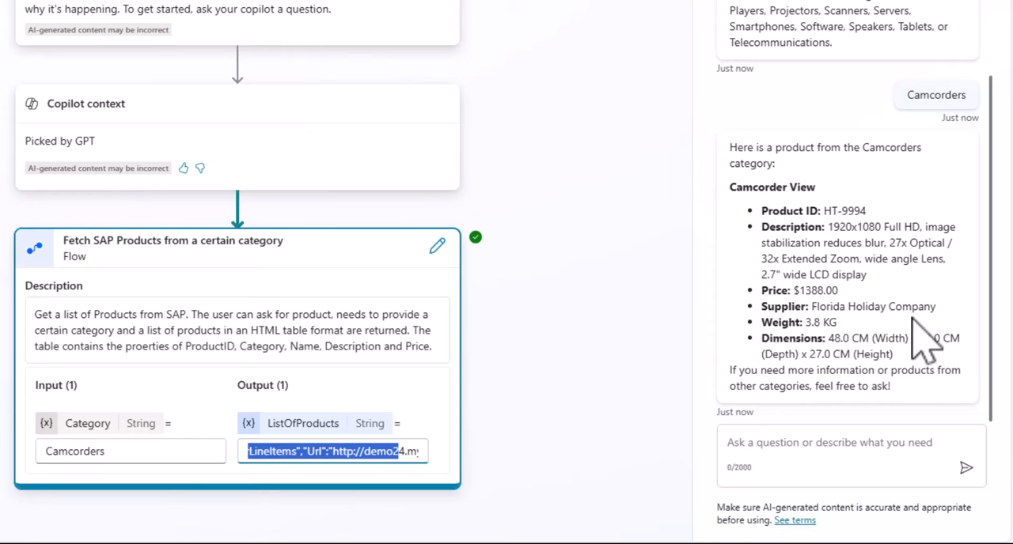
Restart the test conversation, ask "show me Notebooks from the SAP system" and review the products in the reply.
{"action": "left_click", "coordinate": [992, 19]}
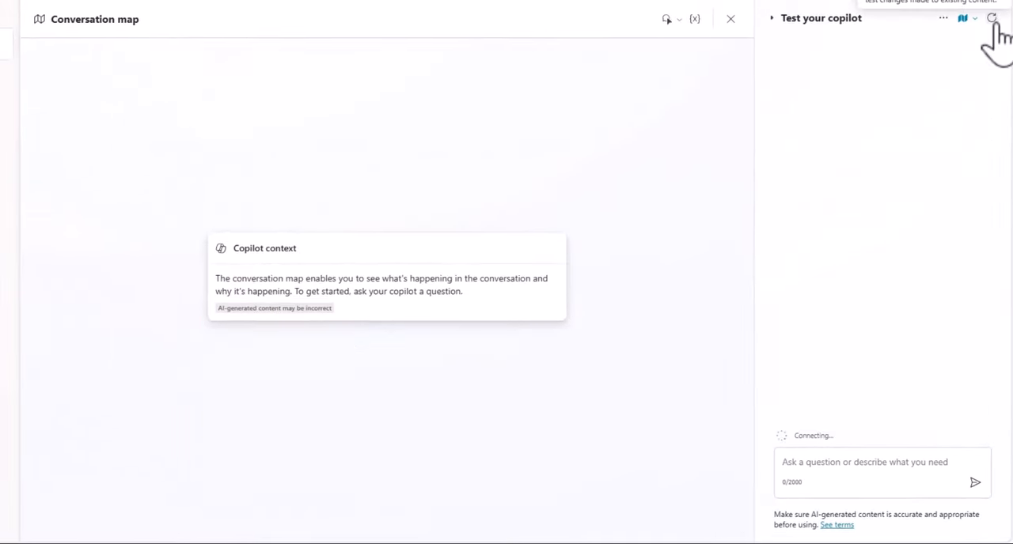
{"action": "left_click", "coordinate": [852, 461]}
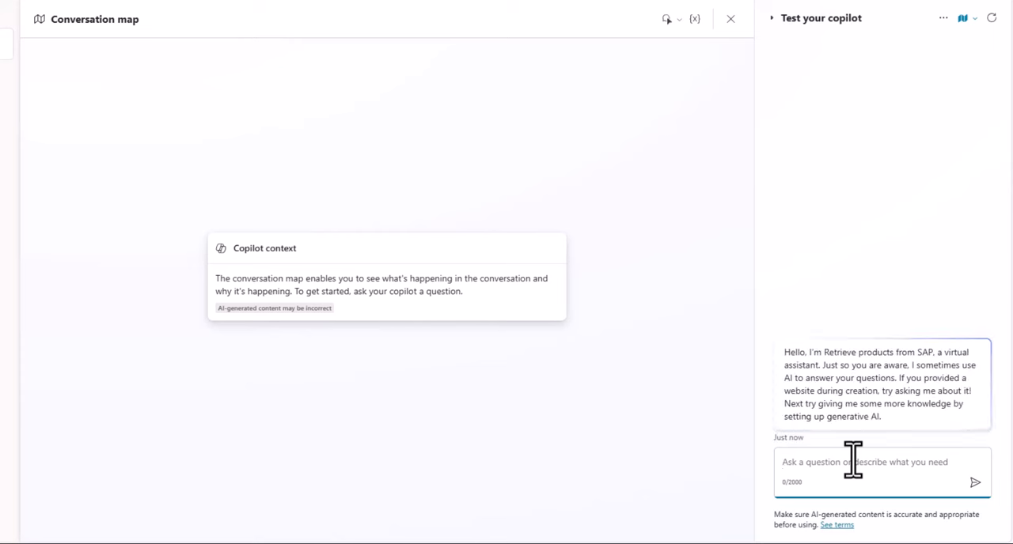
{"action": "type", "text": "sh"}
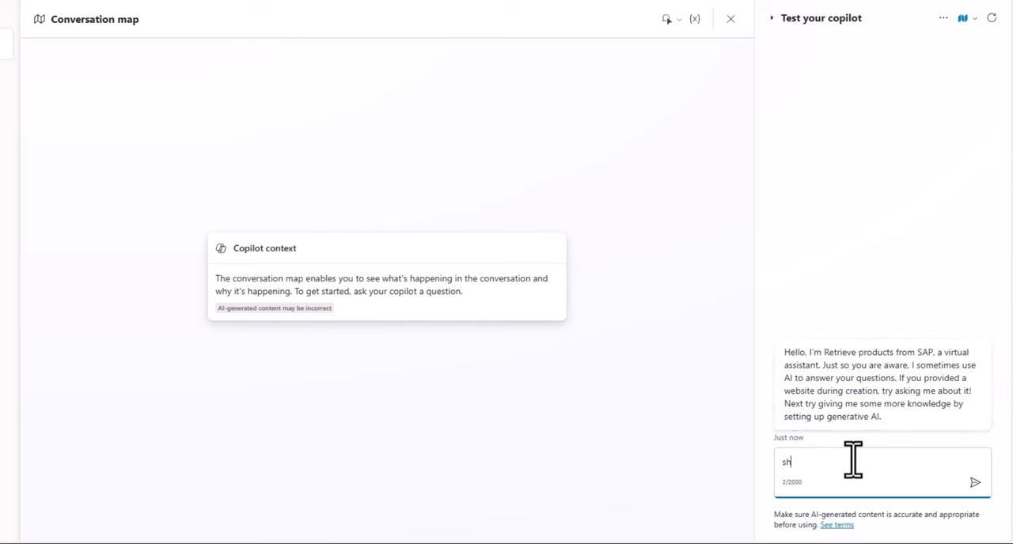
{"action": "type", "text": "ow me Notebooks from the SAP system"}
{"action": "key", "text": "Return"}
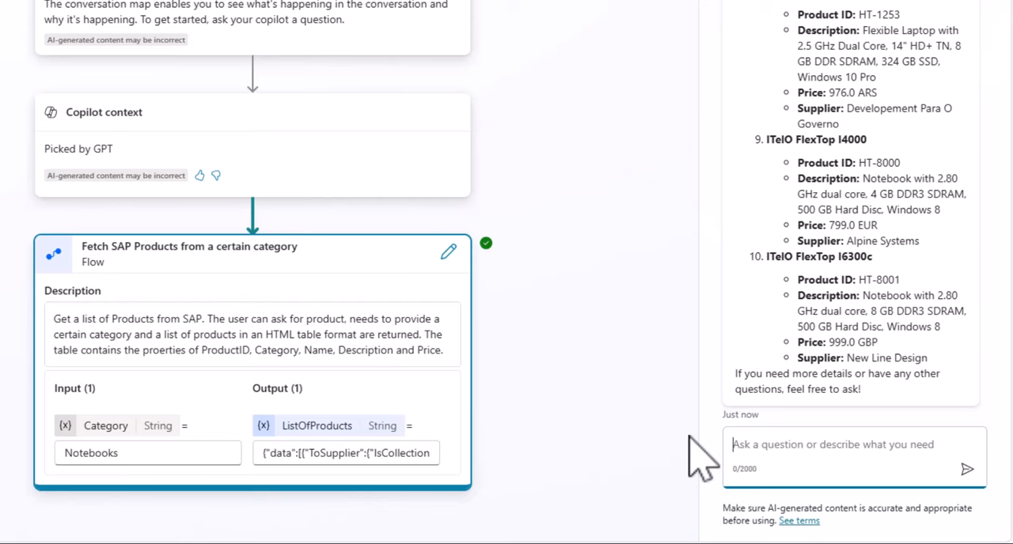
{"action": "scroll", "coordinate": [893, 259], "scroll_direction": "up", "scroll_amount": 10}
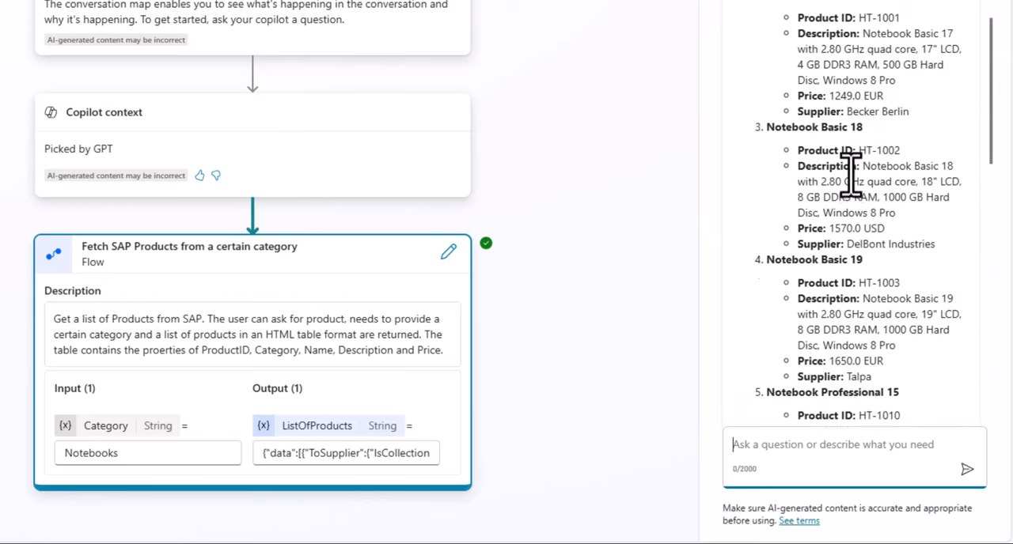
{"action": "scroll", "coordinate": [849, 170], "scroll_direction": "down", "scroll_amount": 4}
{"action": "scroll", "coordinate": [848, 171], "scroll_direction": "up", "scroll_amount": 4}
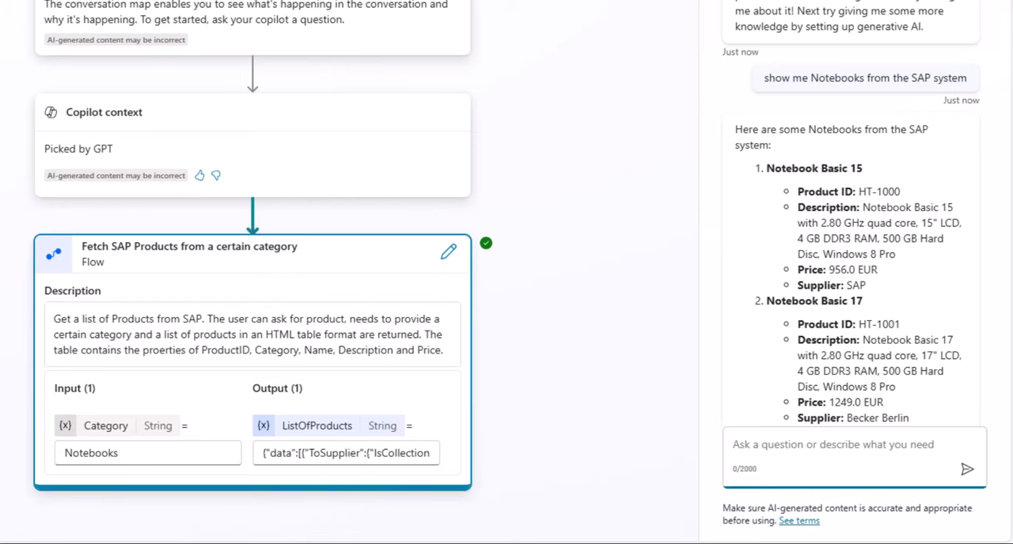
Review the Query OData entities parameters of the "Fetch SAP Products from a certain category" flow in Power Automate and return to Copilot Studio.
{"action": "left_click", "coordinate": [294, 211]}
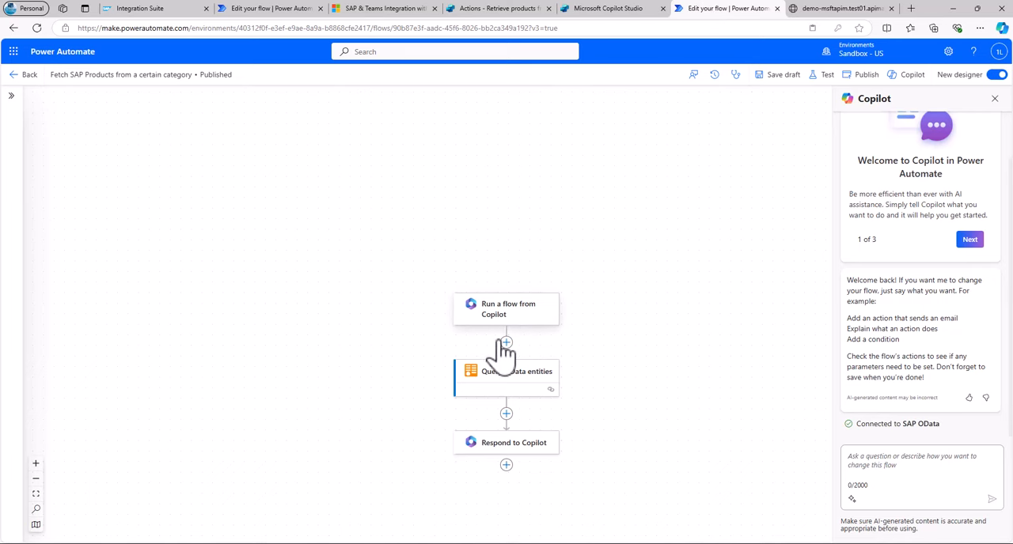
{"action": "left_click", "coordinate": [494, 379]}
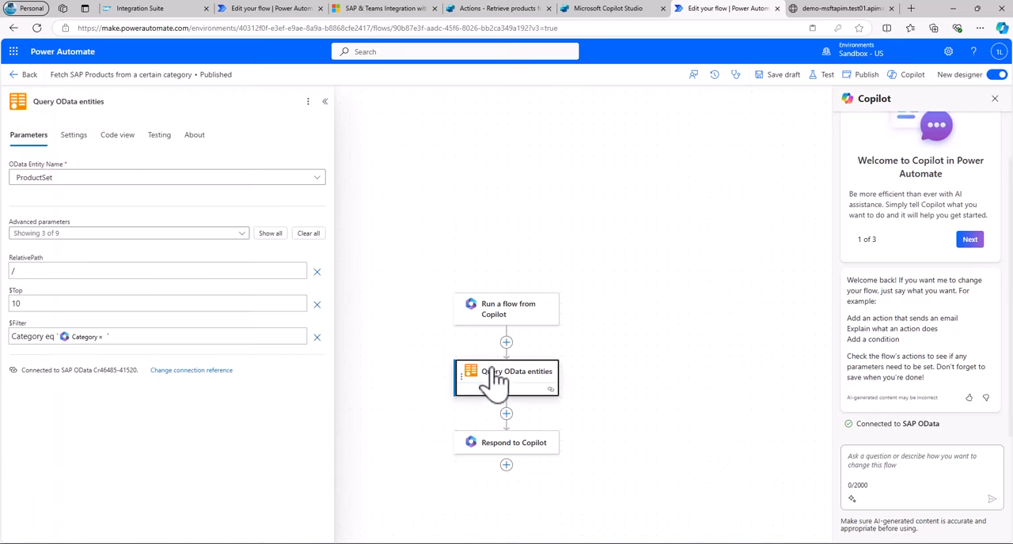
{"action": "left_click", "coordinate": [519, 9]}
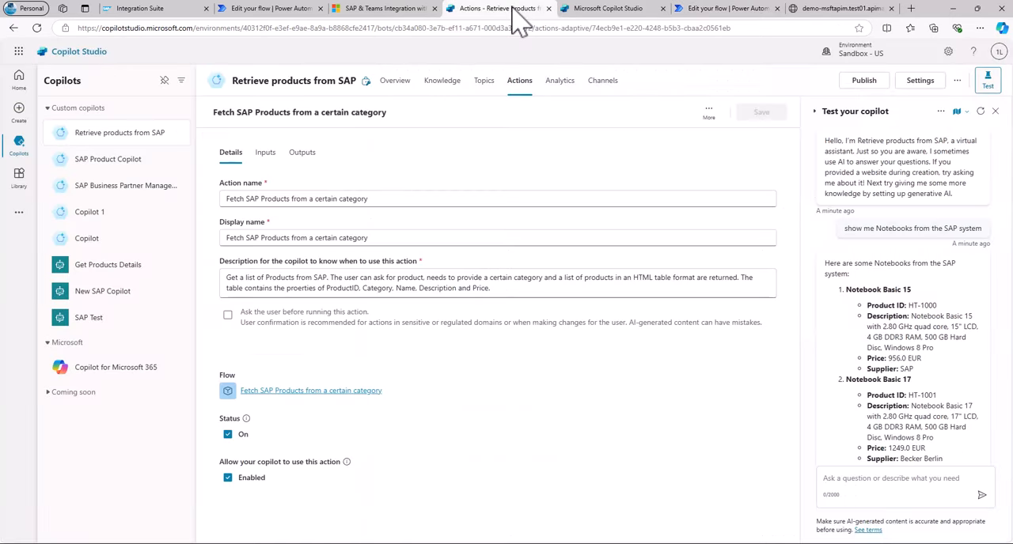